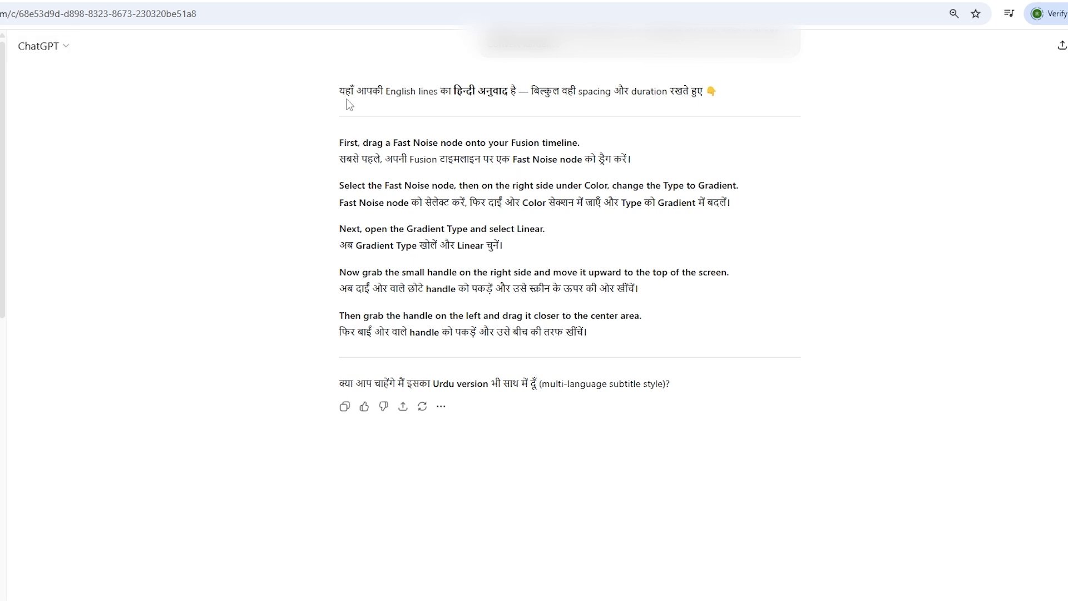
# - Select the English and Hindi lines, then the entire Spanish Fast Noise instruction block in ChatGPT
pyautogui.moveTo(341, 145); pyautogui.dragTo(579, 141)
pyautogui.moveTo(633, 161); pyautogui.dragTo(341, 163)
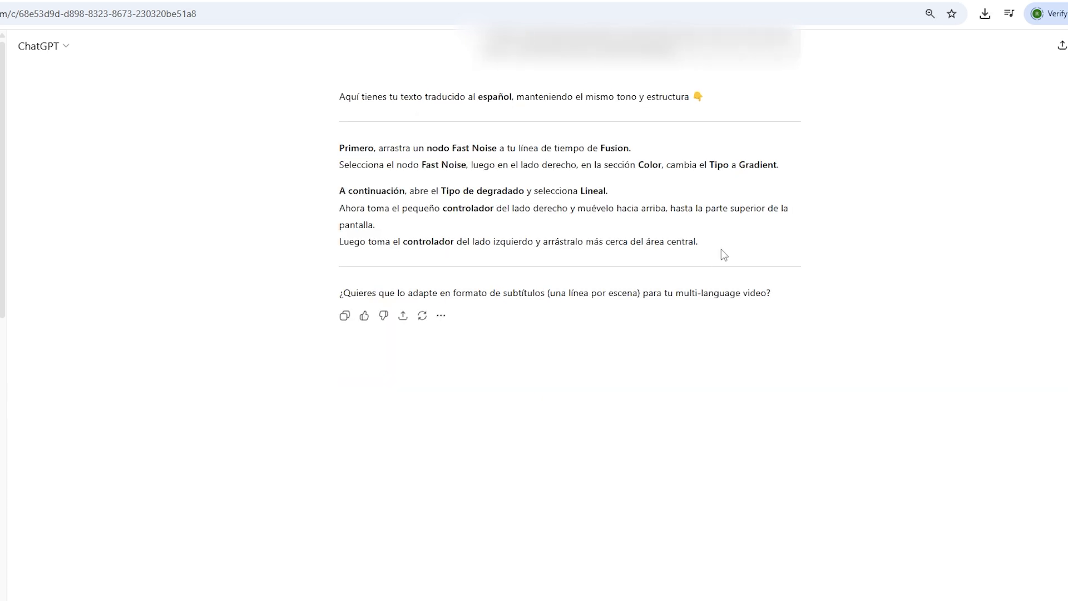
pyautogui.moveTo(716, 250); pyautogui.dragTo(318, 134)
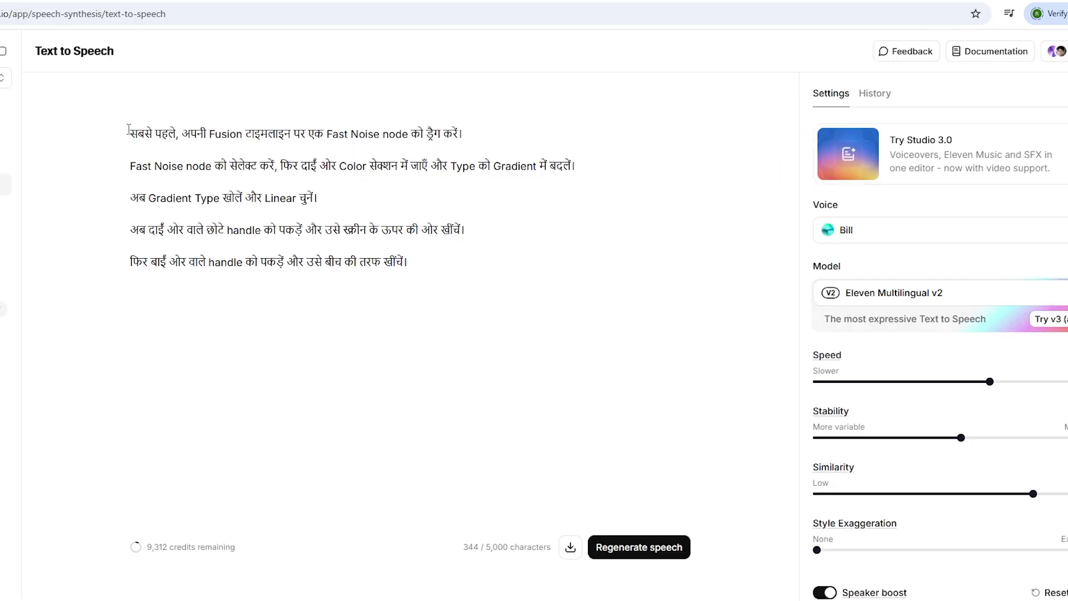
# - Select the pasted Hindi text, deselect it, and stop the generated 27-second Hindi speech
pyautogui.moveTo(129, 133); pyautogui.dragTo(469, 271)
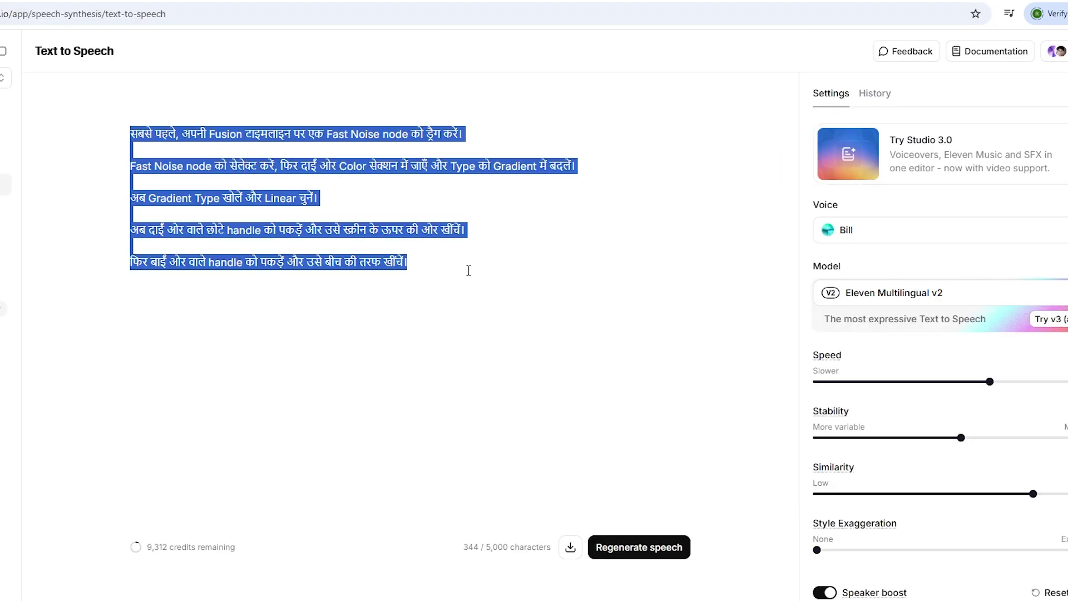
pyautogui.click(538, 285)
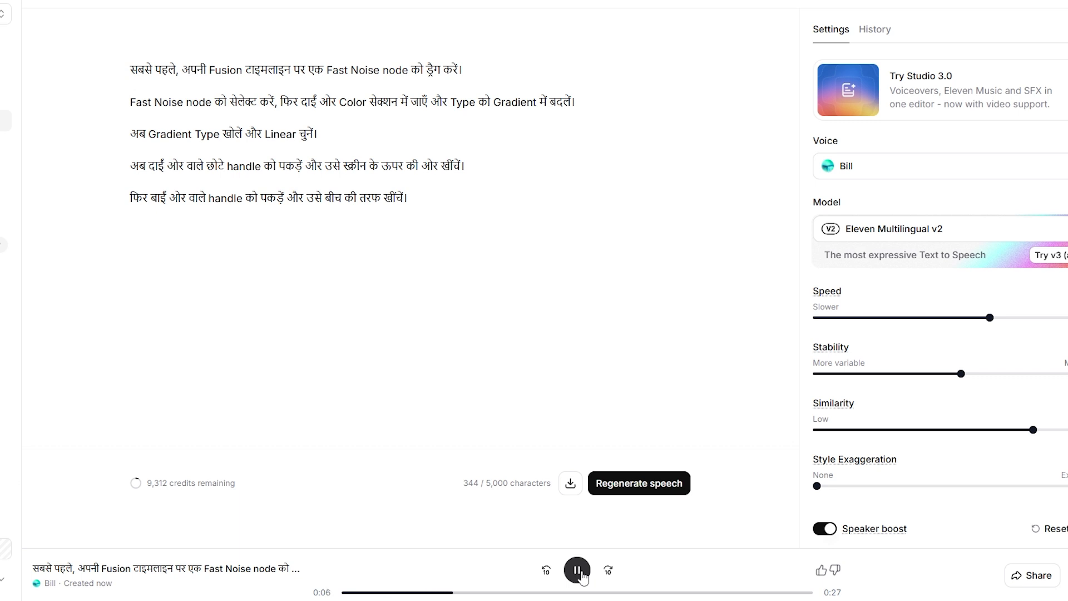
pyautogui.click(579, 573)
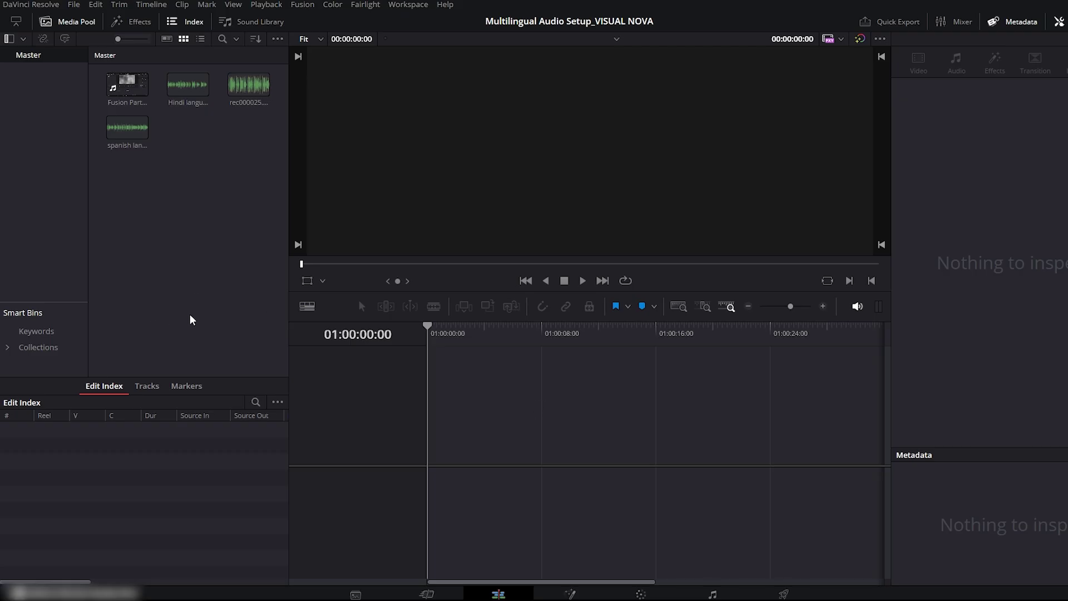
# - Create a timeline from Fusion Part 07.mp4, delete its original audio, and shrink Video 1
pyautogui.moveTo(131, 86); pyautogui.dragTo(430, 429)
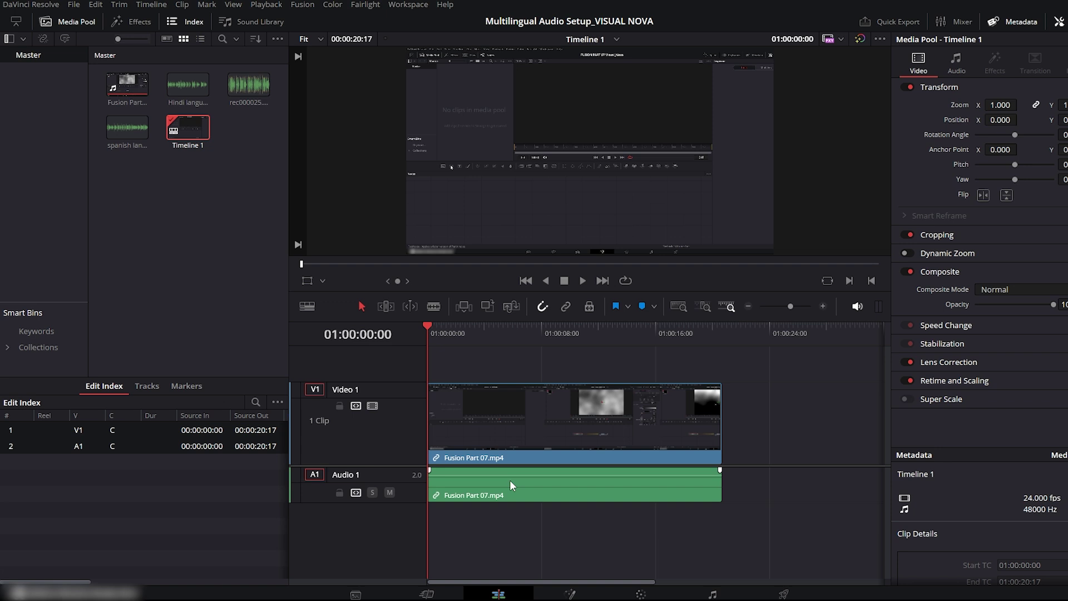
pyautogui.click(539, 485)
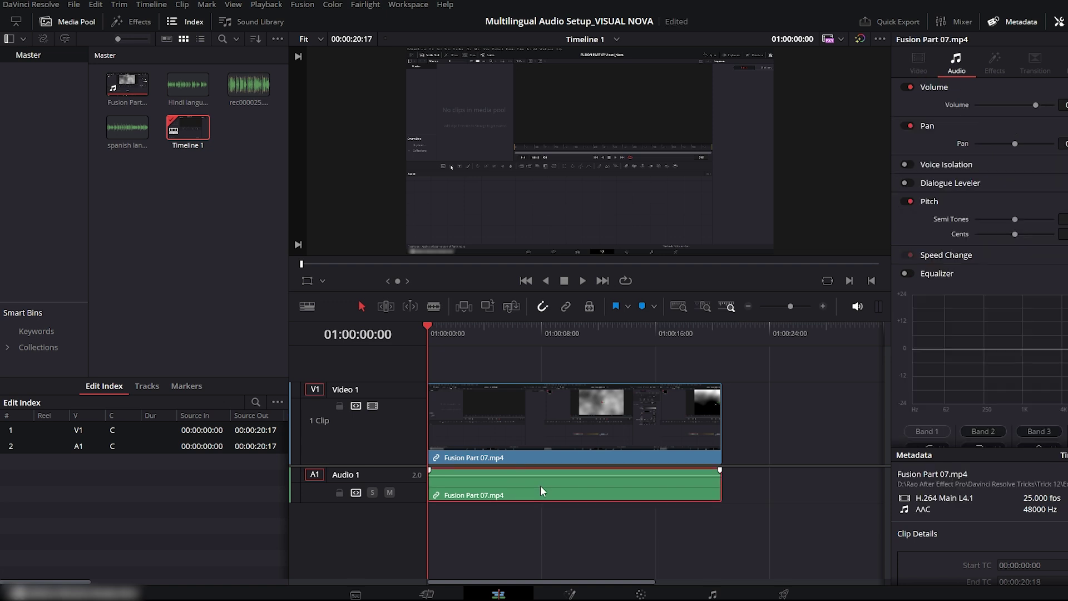
pyautogui.press('Delete')
pyautogui.moveTo(403, 383); pyautogui.dragTo(403, 418)
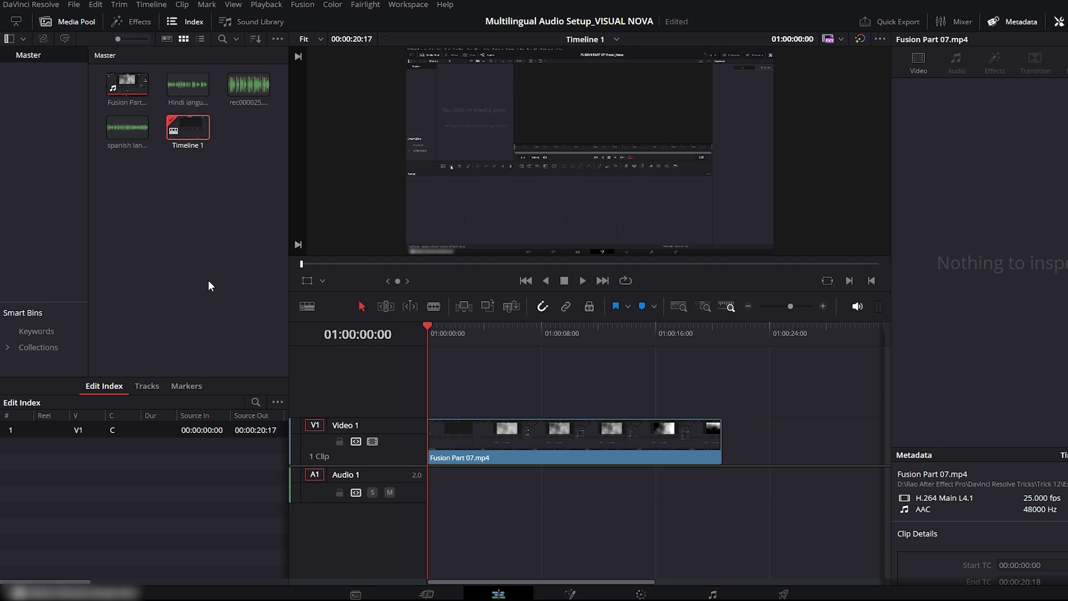
# - Add rec000025, Hindi language and spanish language WAVs on A1–A3, trimmed to the video, muting A1–A2
pyautogui.moveTo(245, 105); pyautogui.dragTo(431, 475)
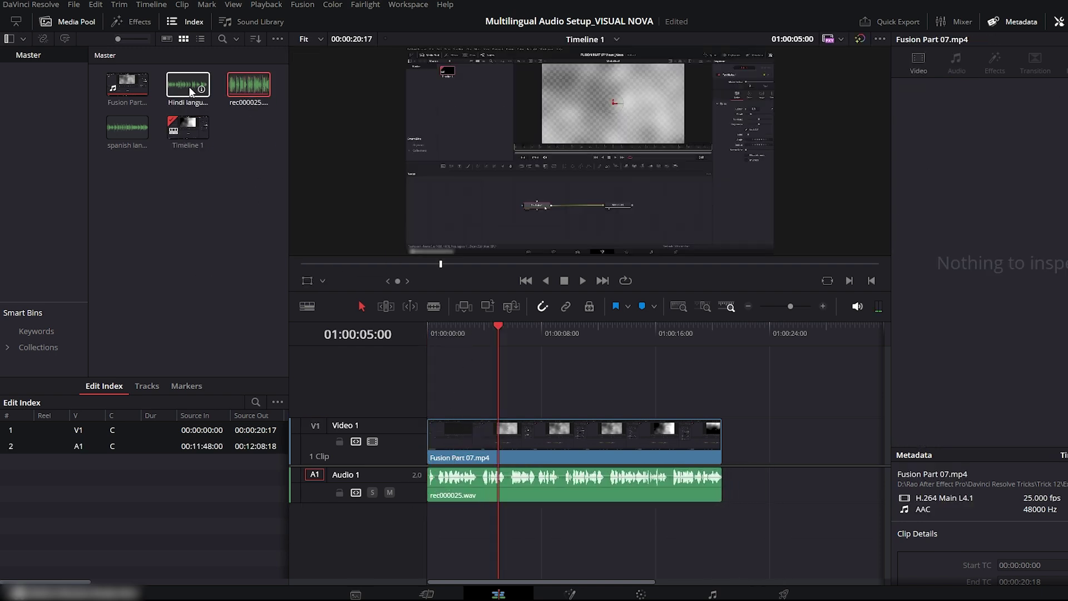
pyautogui.moveTo(188, 84); pyautogui.dragTo(430, 513)
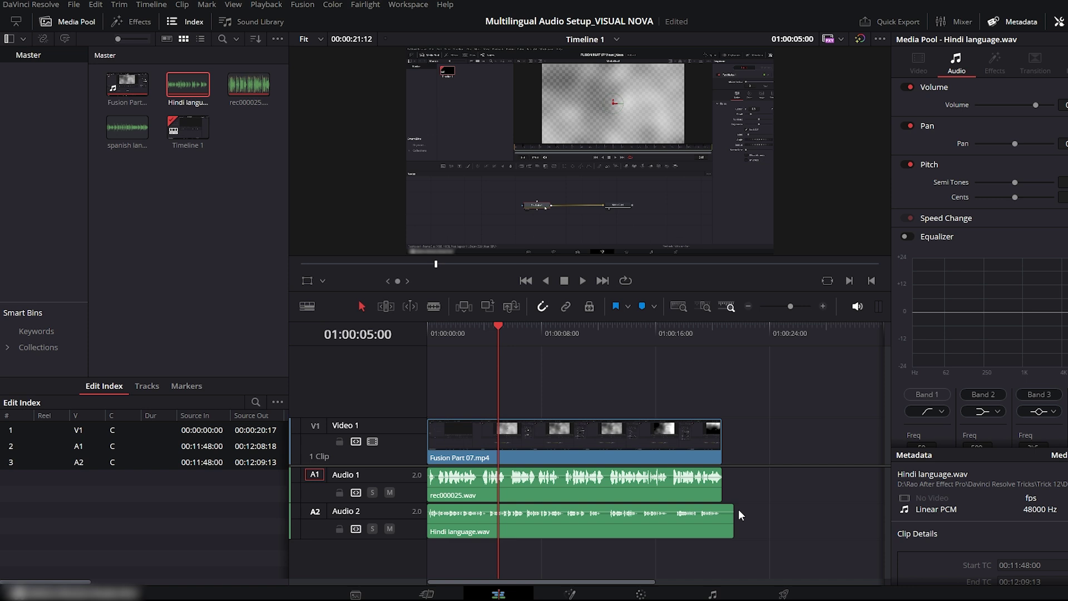
pyautogui.moveTo(733, 511); pyautogui.dragTo(722, 511)
pyautogui.click(389, 492)
pyautogui.moveTo(127, 127); pyautogui.dragTo(436, 563)
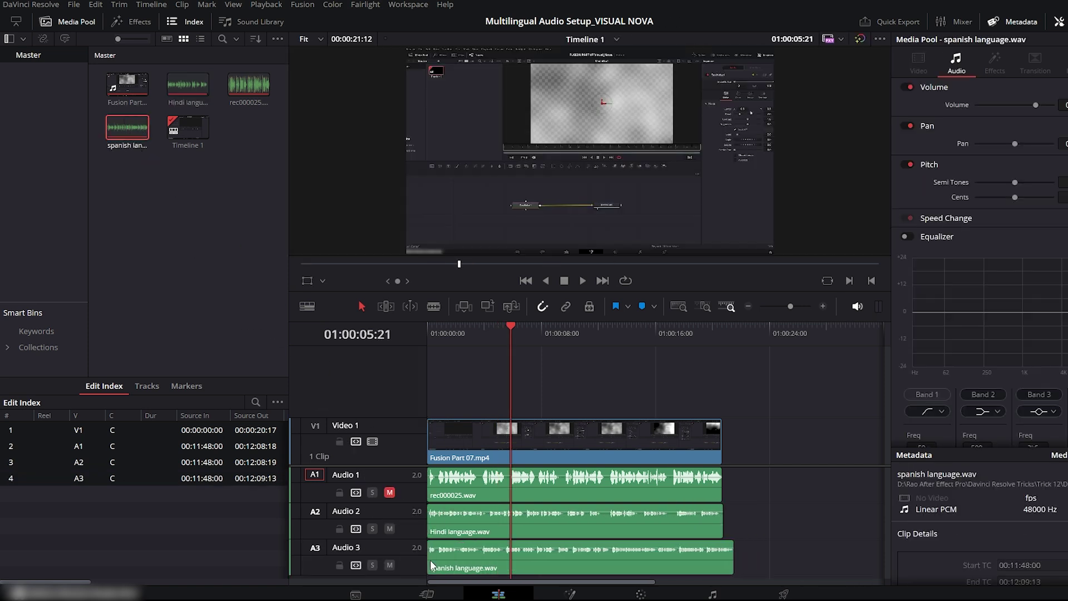
pyautogui.scroll(-1, 408, 468)
pyautogui.click(390, 487)
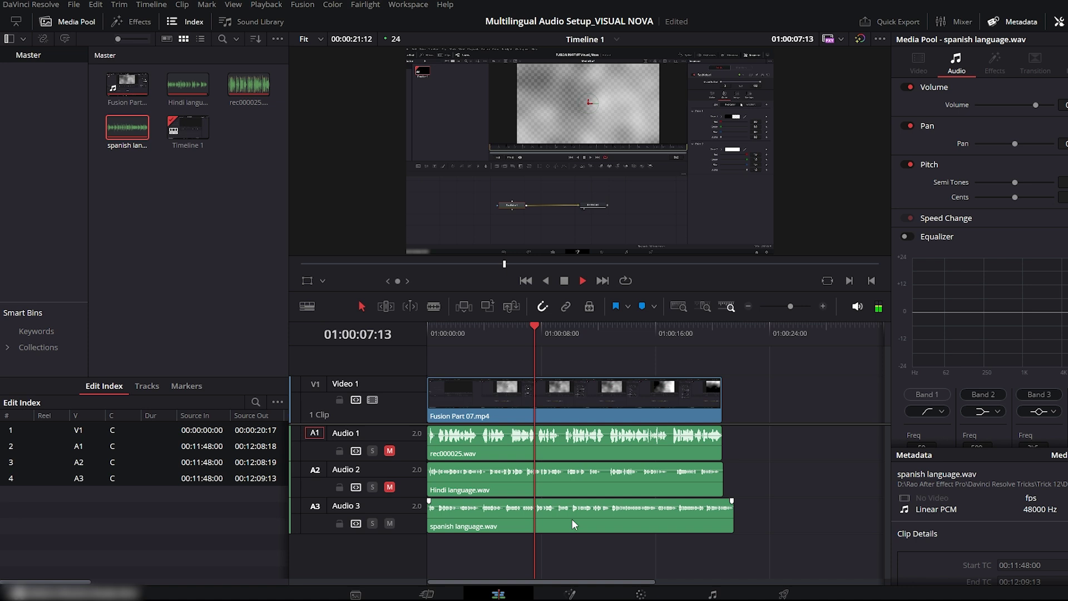
pyautogui.moveTo(733, 511); pyautogui.dragTo(722, 510)
# - Return the playhead to the start and check each of the three audio clips
pyautogui.click(439, 333)
pyautogui.press('Home')
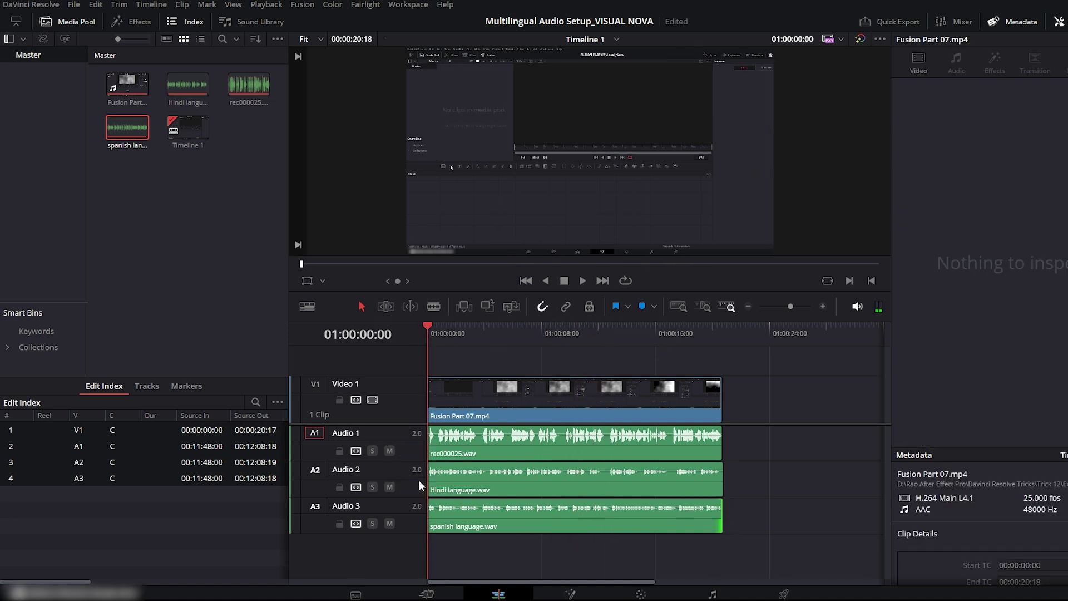
pyautogui.moveTo(419, 479); pyautogui.dragTo(589, 523)
pyautogui.click(687, 452)
pyautogui.click(633, 489)
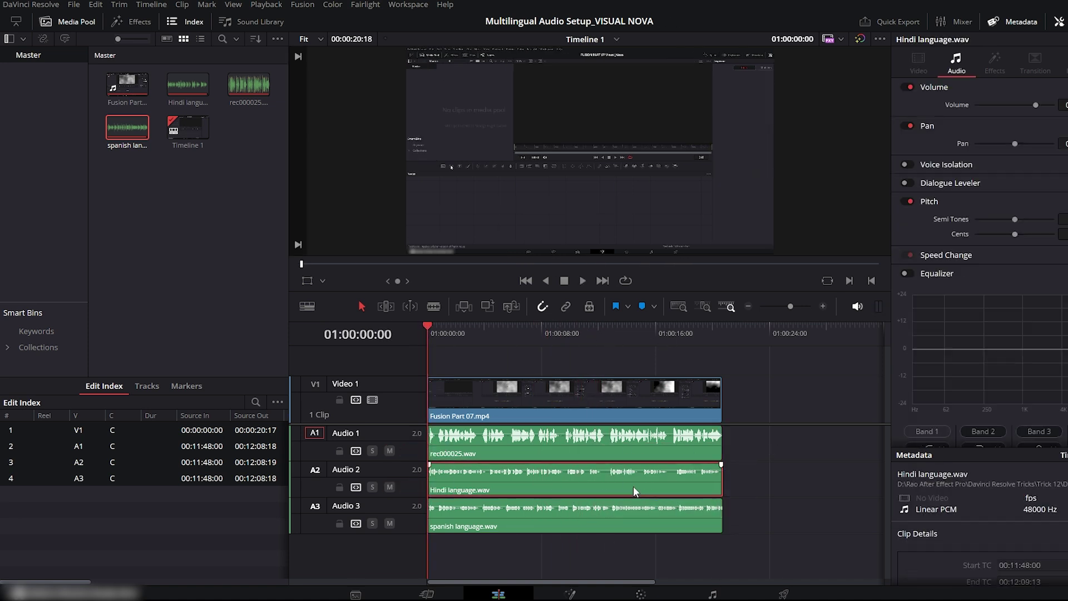
pyautogui.click(641, 512)
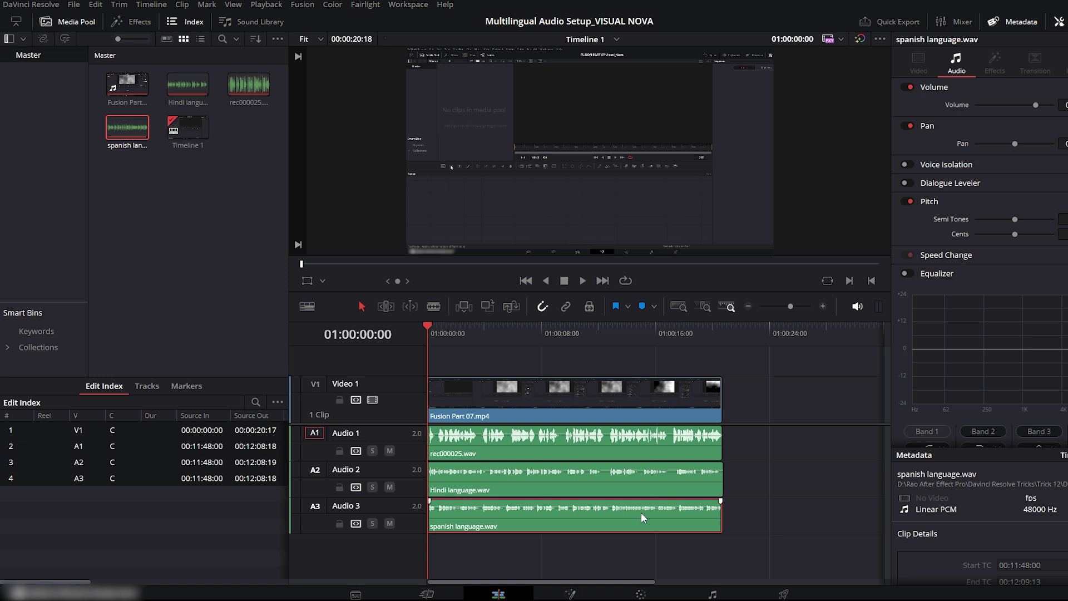
pyautogui.keyDown('ctrl'); pyautogui.click(636, 509); pyautogui.keyUp('ctrl')
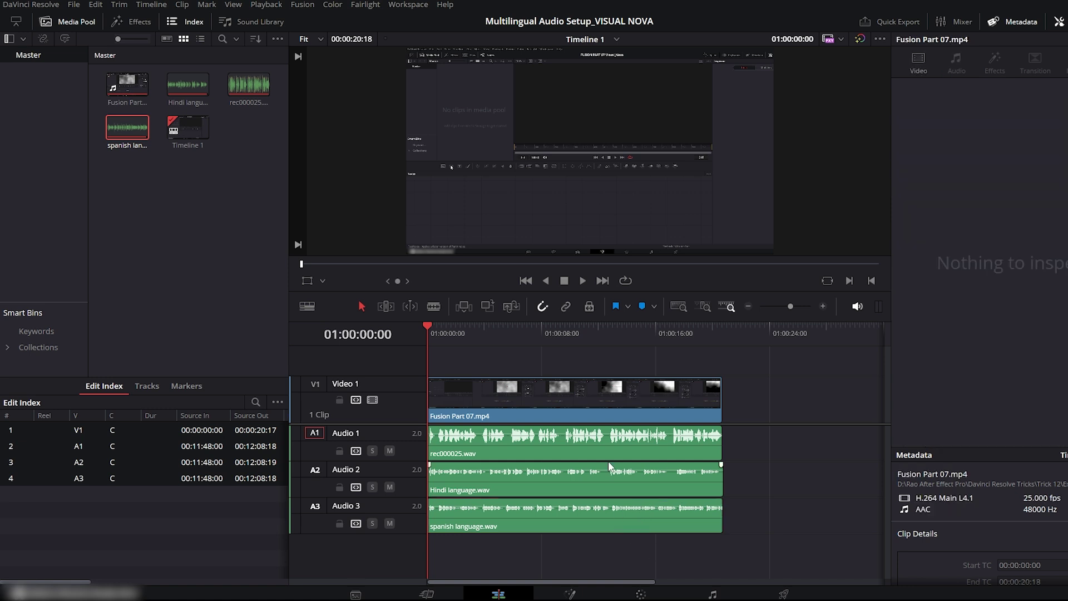
# - On the Deliver page's Audio tab, map output track 1 to Timeline Track and add tracks 2 and 3
pyautogui.click(784, 594)
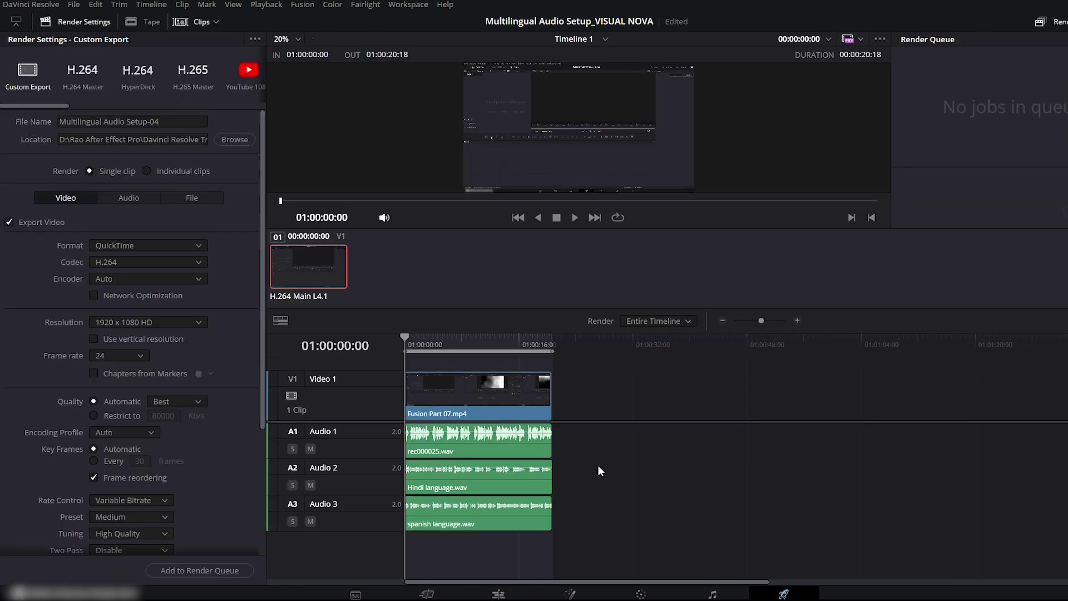
pyautogui.click(132, 199)
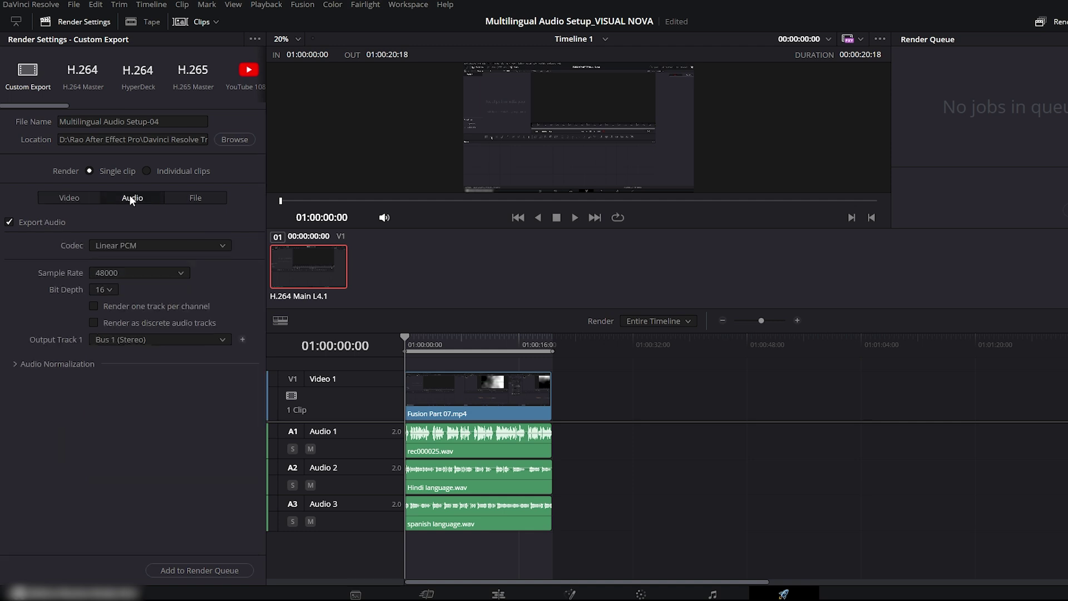
pyautogui.click(132, 340)
pyautogui.click(119, 369)
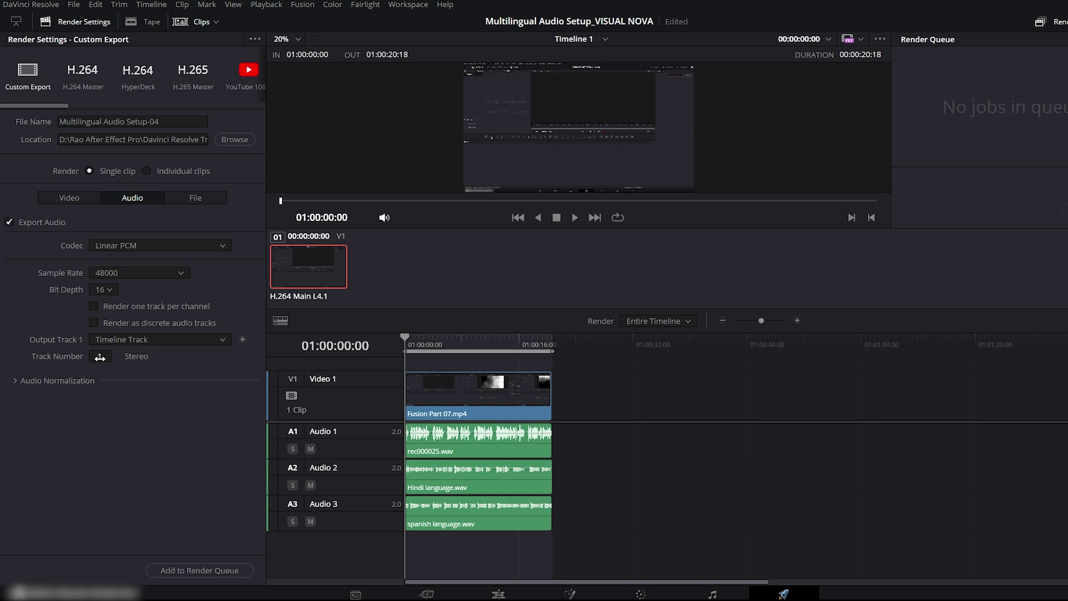
pyautogui.click(242, 340)
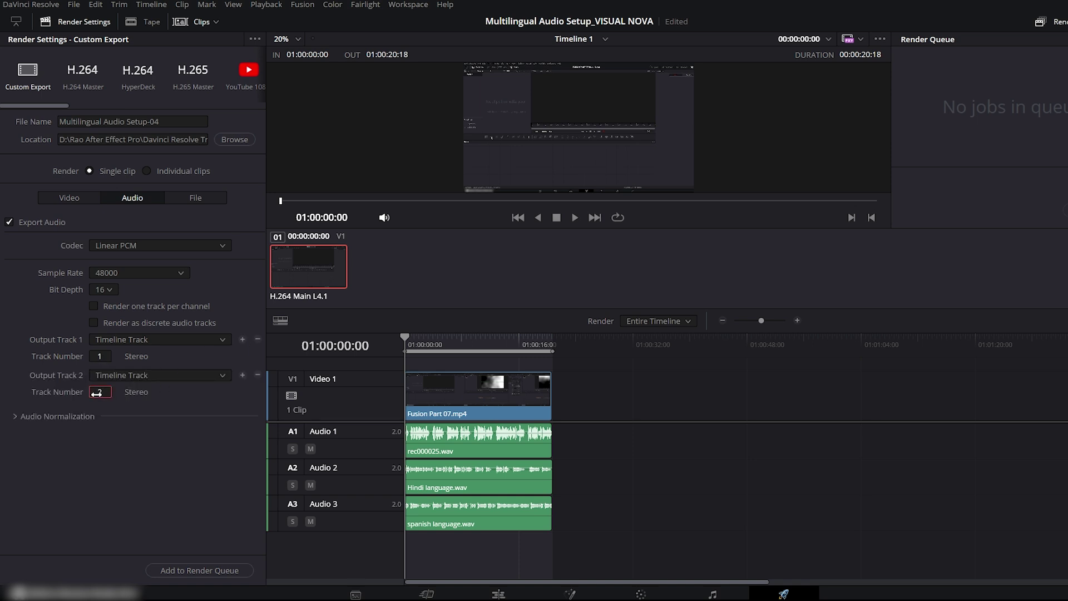
pyautogui.click(242, 375)
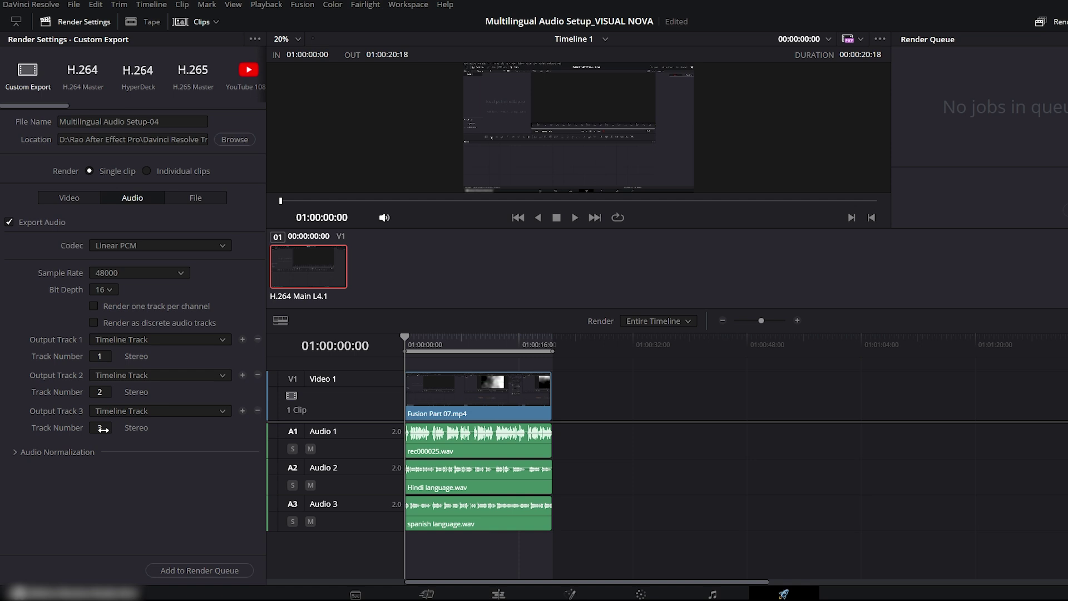
# - Name the export 'Multilingual Audio Setup' without the -04 suffix and add it to the render queue
pyautogui.click(234, 139)
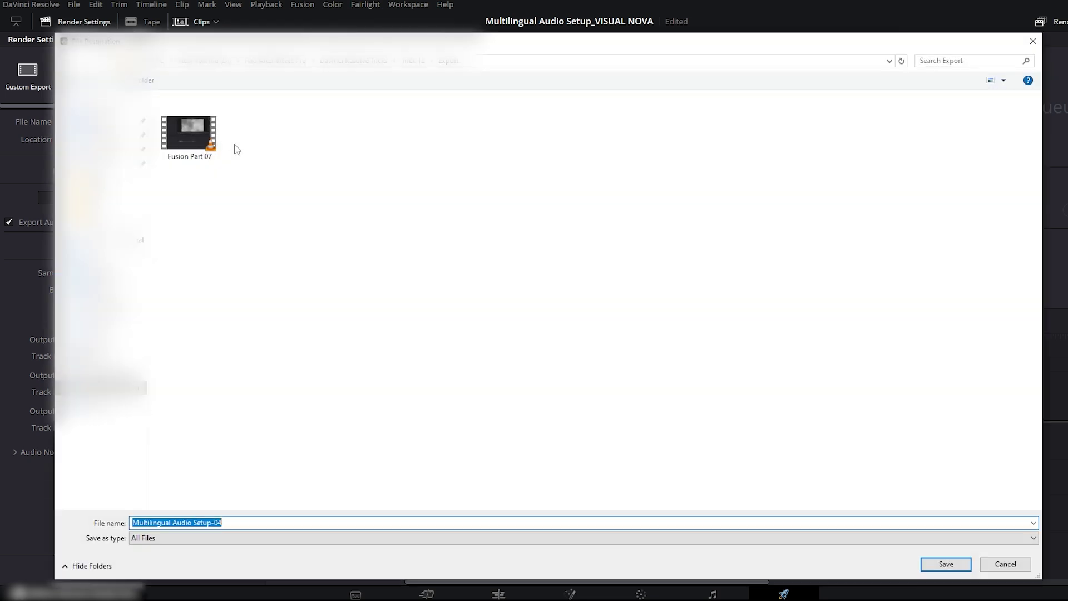
pyautogui.click(218, 522)
pyautogui.press('BackSpace')
pyautogui.press('BackSpace')
pyautogui.press('BackSpace')
pyautogui.press('Return')
pyautogui.click(192, 572)
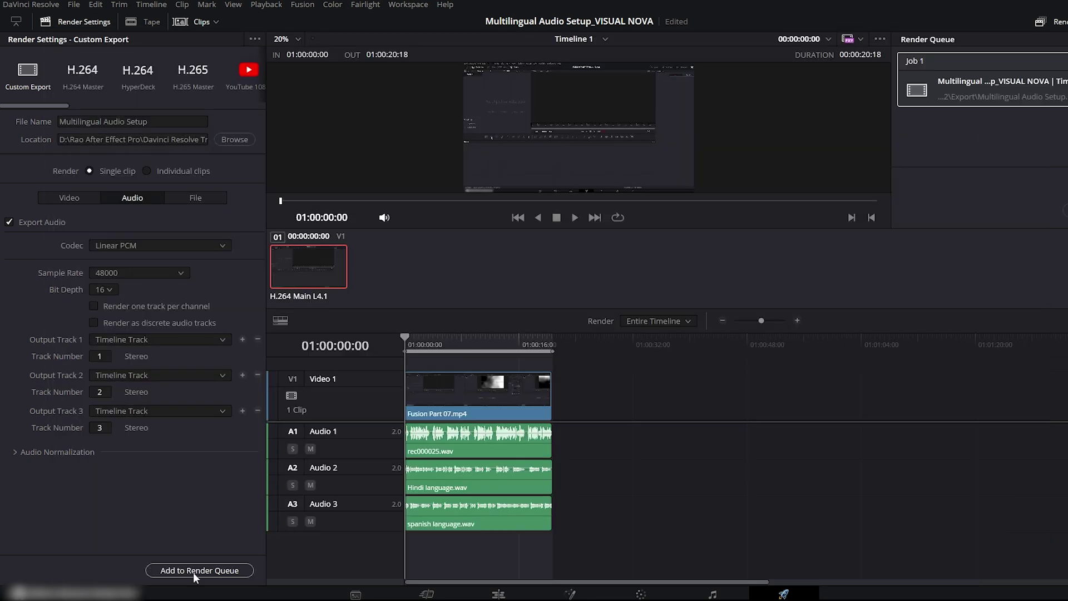
# - Render the queued job and play the exported file in VLC, pausing and resuming once
pyautogui.click(1026, 210)
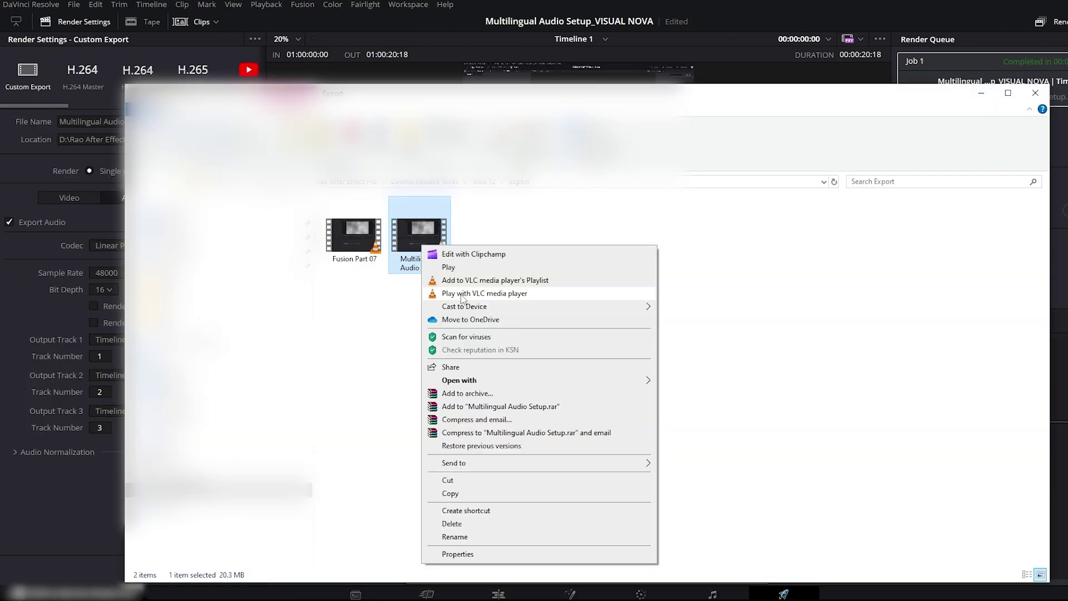
pyautogui.click(472, 296)
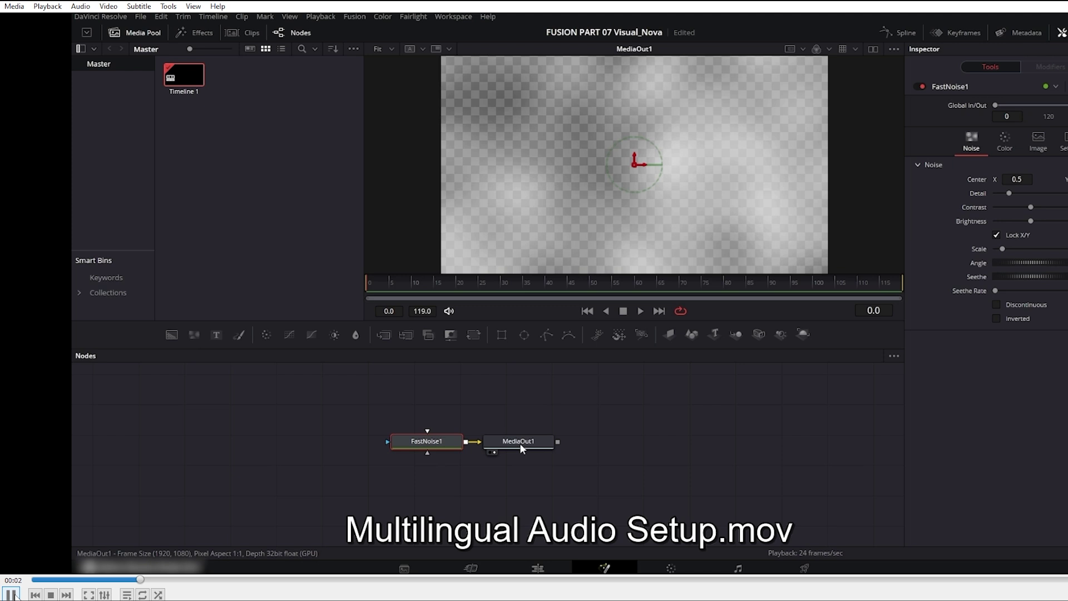
pyautogui.click(11, 594)
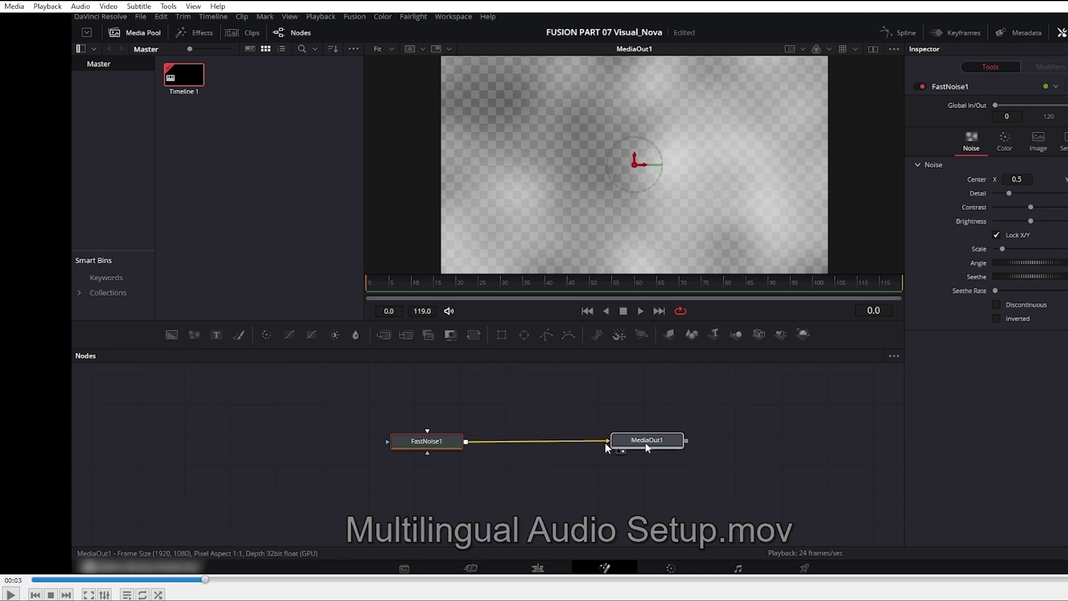
pyautogui.click(12, 595)
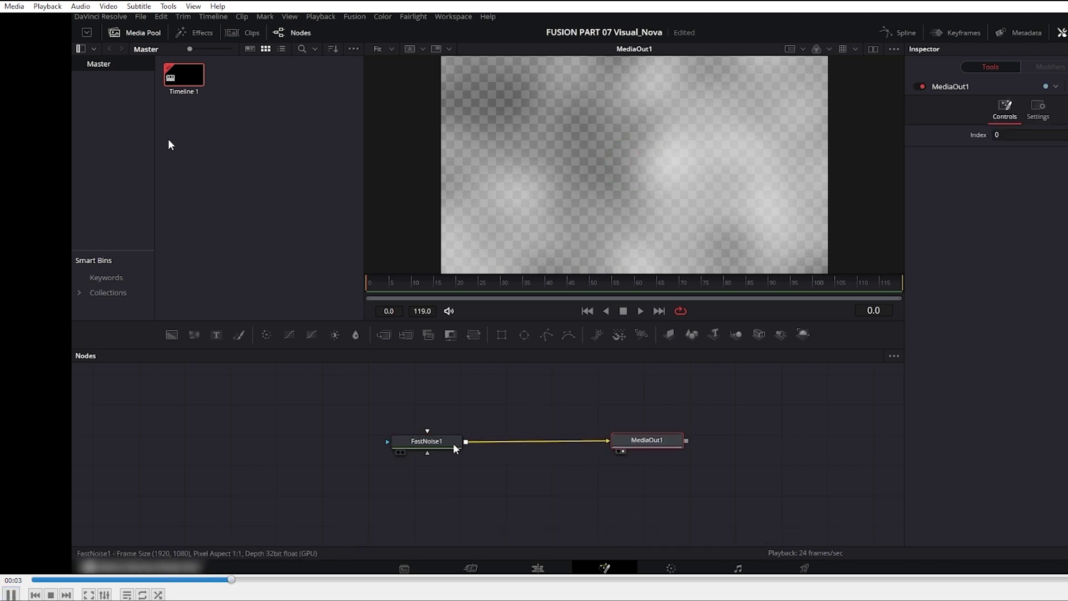
# - Switch VLC's audio track, then select Audio Track 3
pyautogui.click(81, 6)
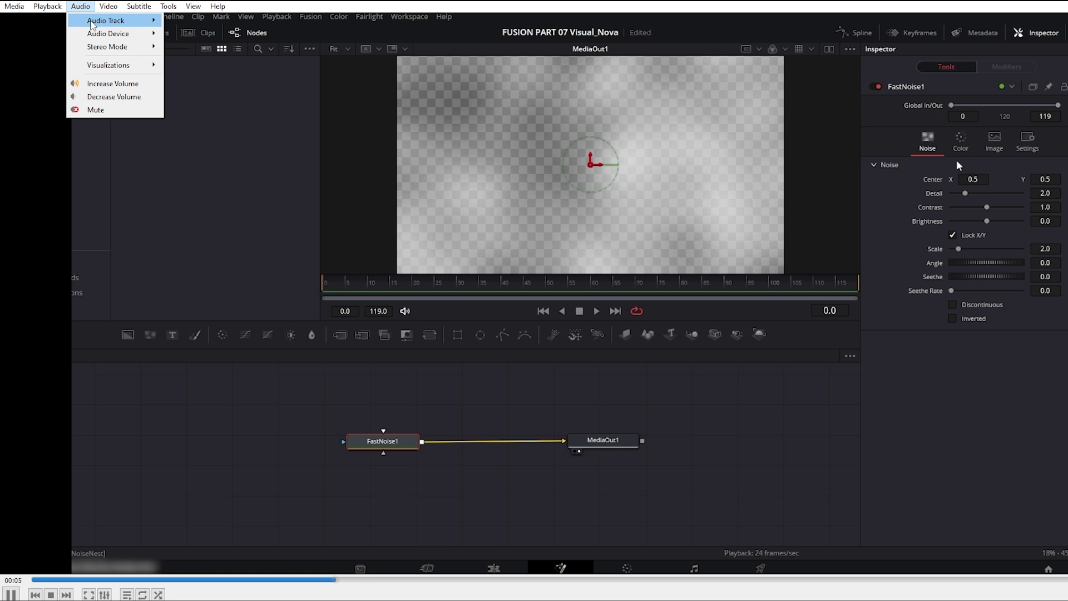
pyautogui.moveTo(128, 21)
pyautogui.click(203, 49)
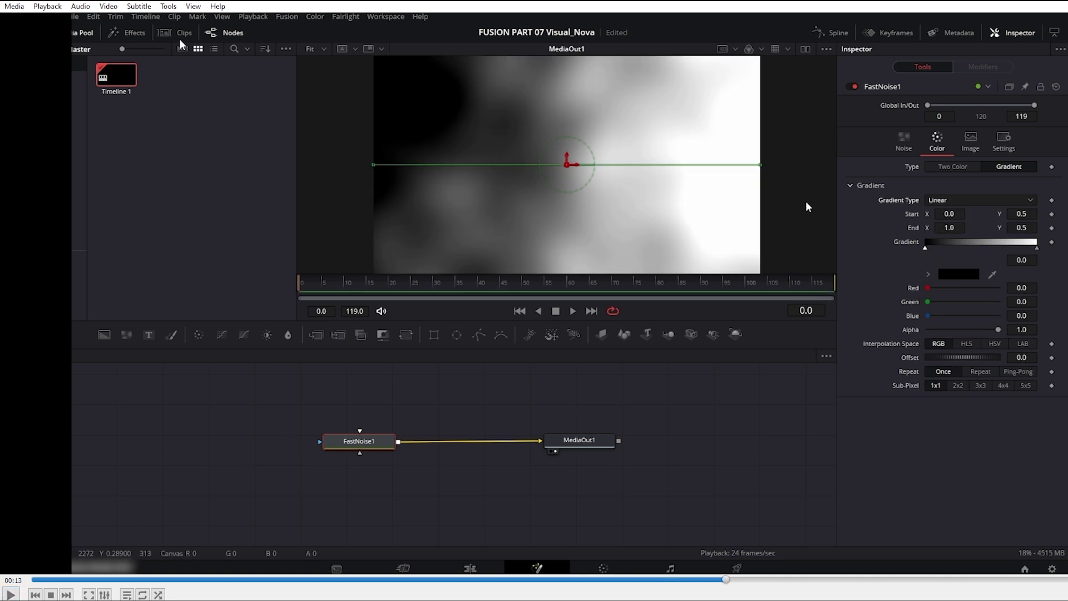
pyautogui.click(80, 6)
pyautogui.moveTo(106, 21)
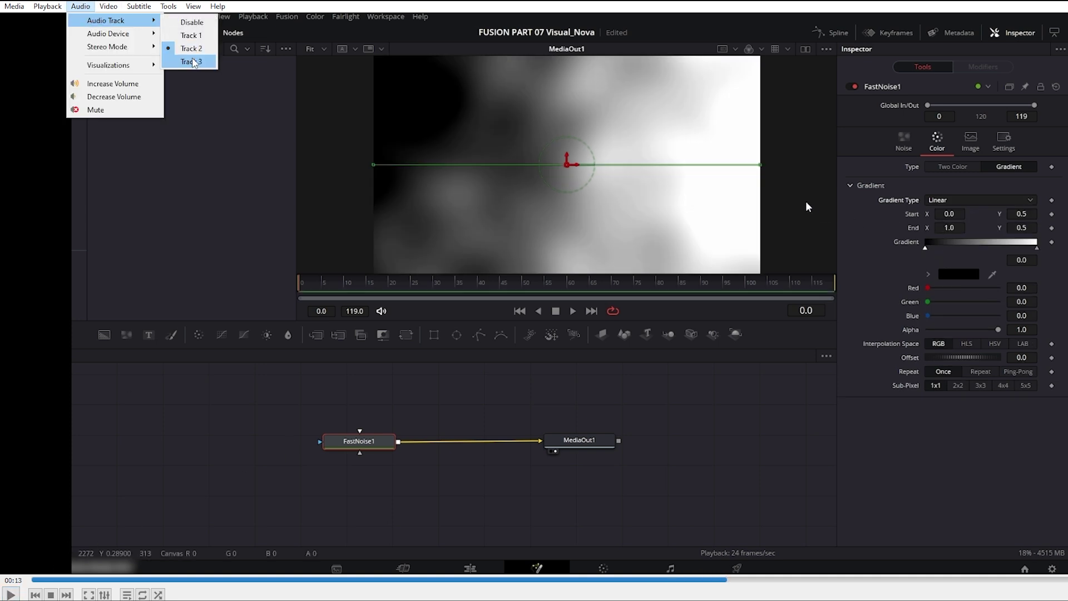
pyautogui.click(192, 62)
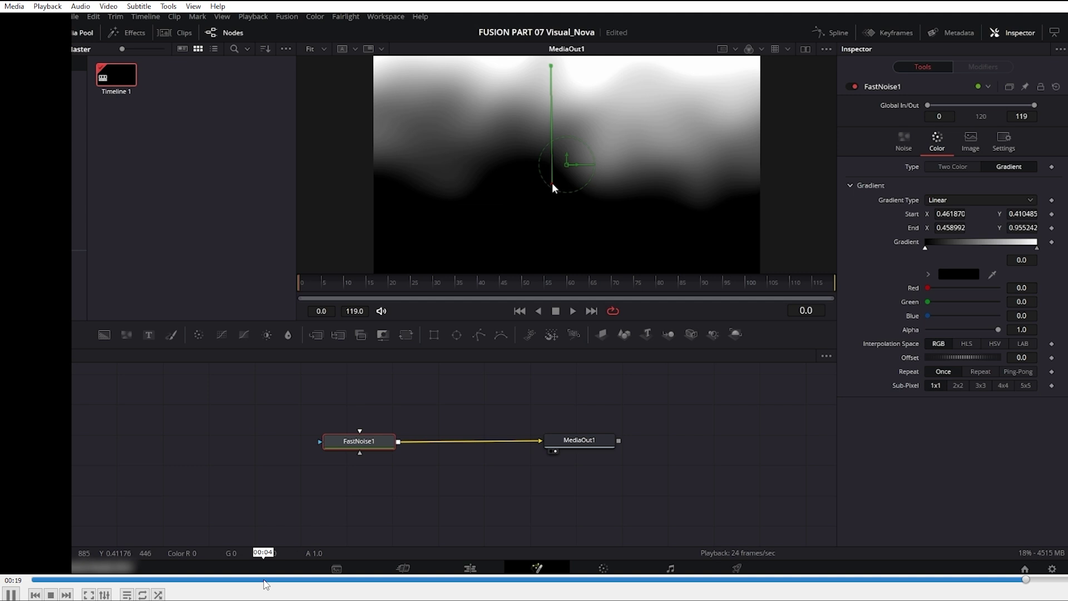
# - Seek back on the progress bar and reopen VLC's Audio menu
pyautogui.click(265, 579)
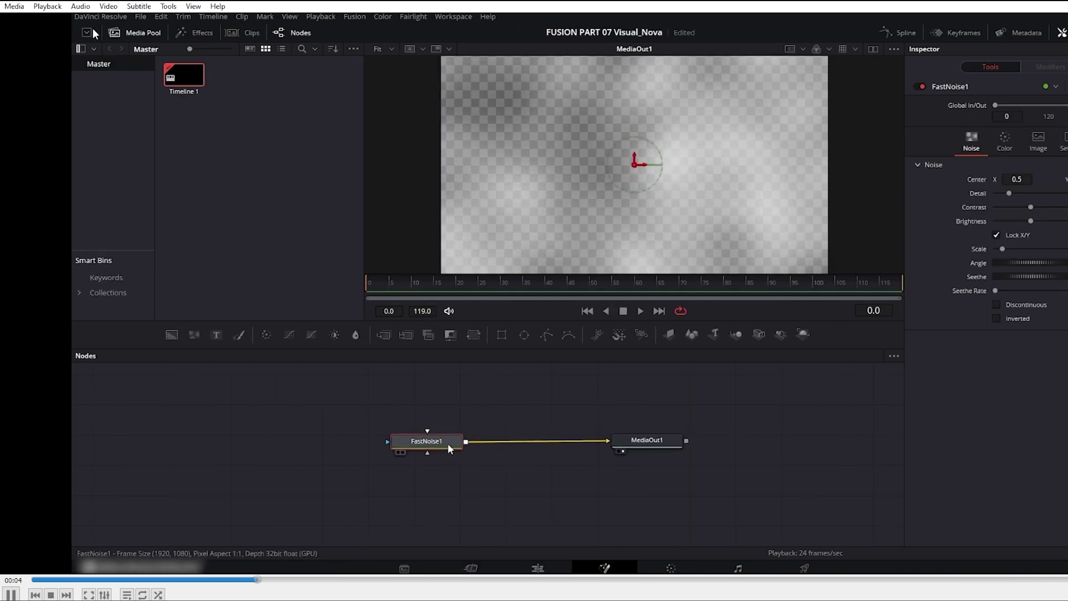
pyautogui.click(82, 6)
pyautogui.moveTo(122, 20)
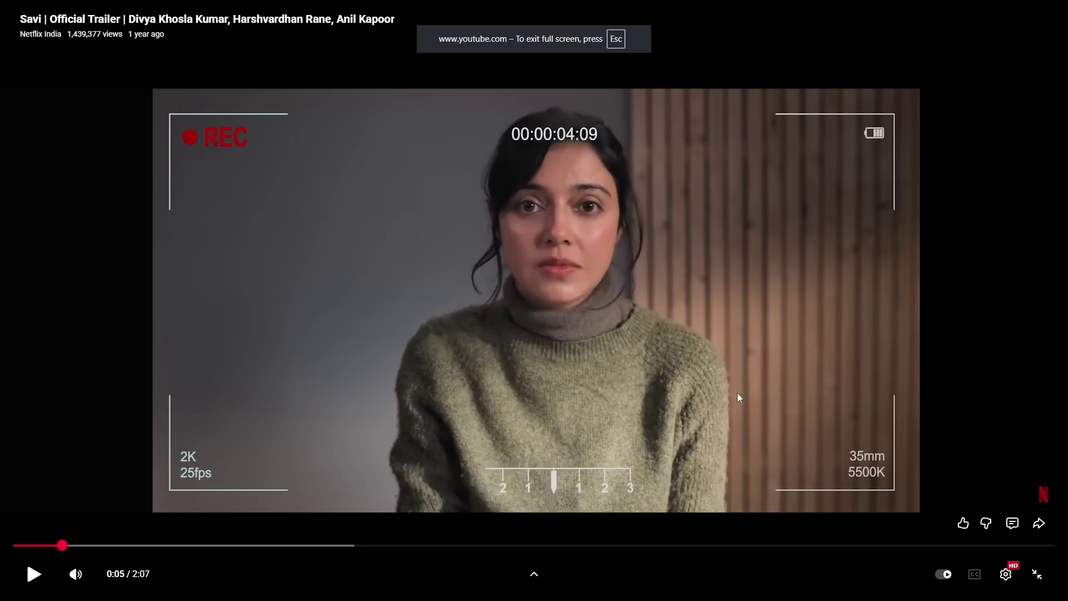
# - Resume the YouTube trailer, then put the webcam clip on a new timeline with a taller V1 track
pyautogui.click(34, 573)
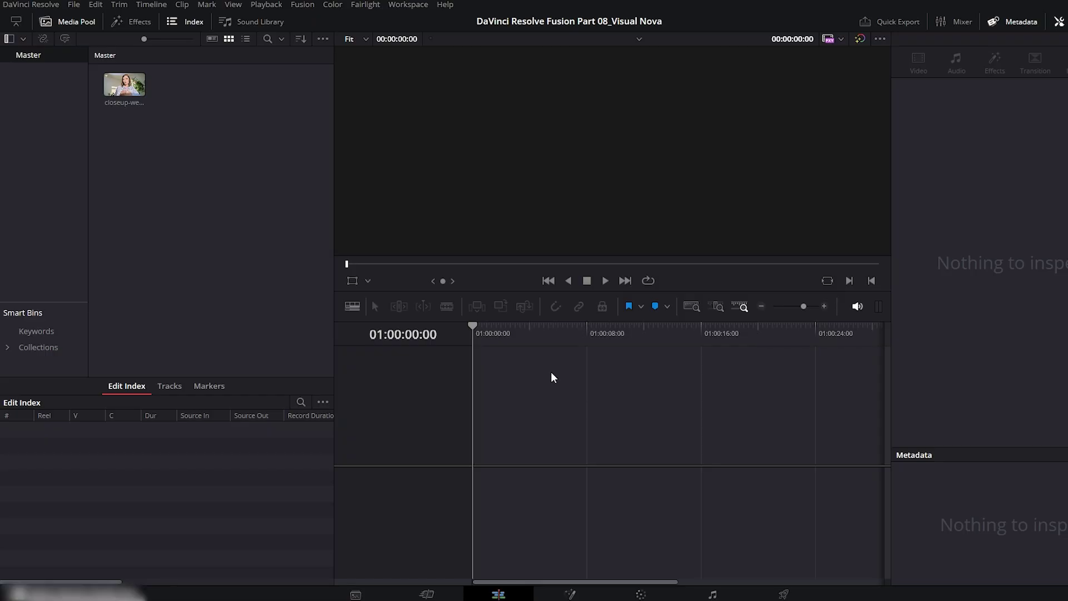
pyautogui.moveTo(124, 84); pyautogui.dragTo(500, 445)
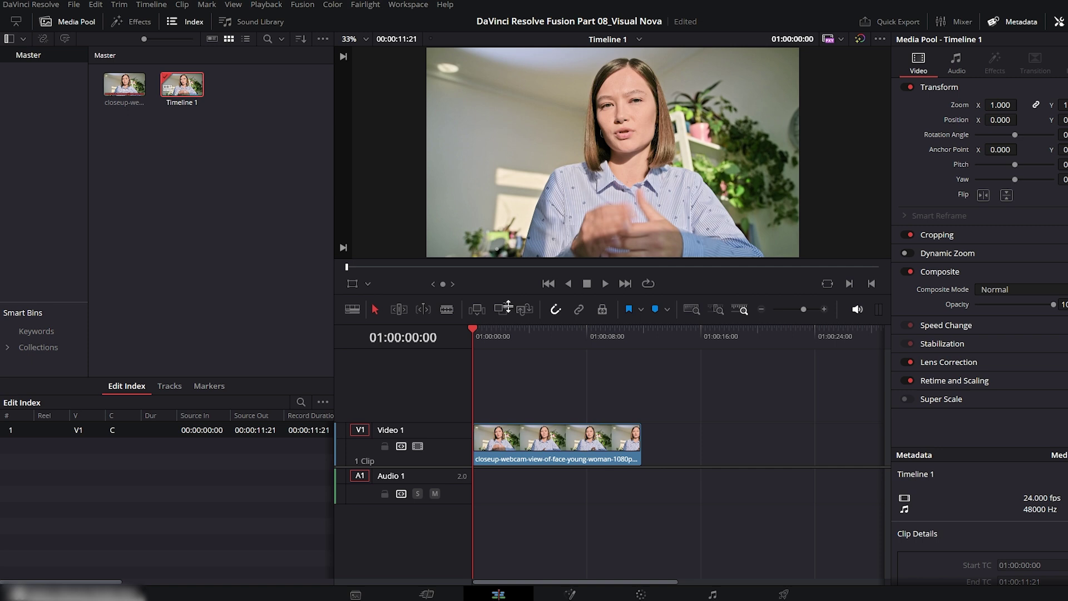
pyautogui.moveTo(465, 515); pyautogui.dragTo(465, 551)
# - Preview the clip at 01:00:03:00 and search Toolbox > Effects for 'vi'
pyautogui.click(515, 453)
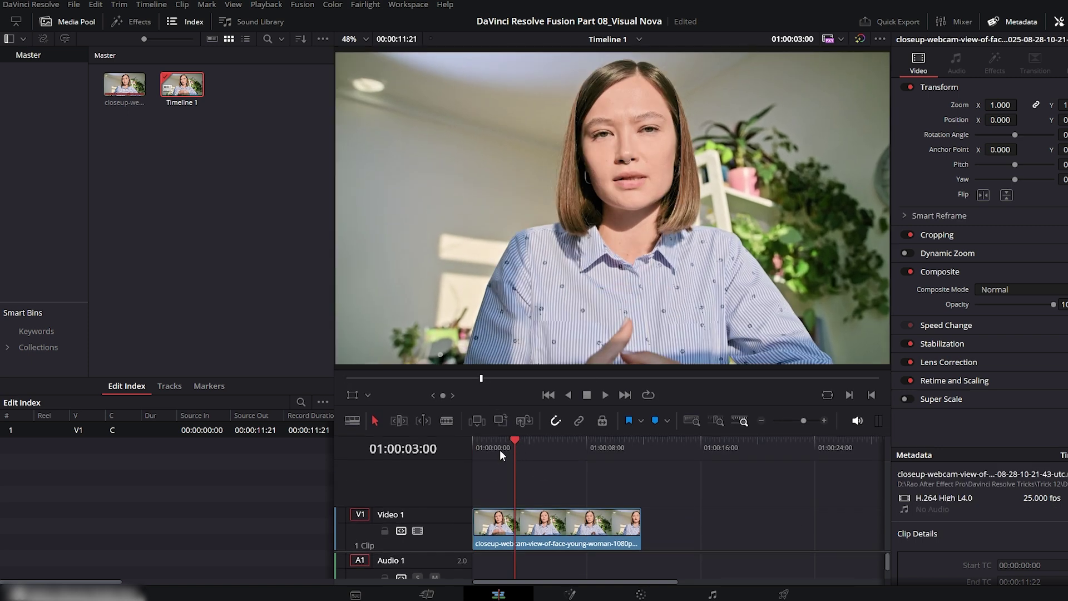
pyautogui.click(187, 180)
pyautogui.click(131, 21)
pyautogui.click(30, 85)
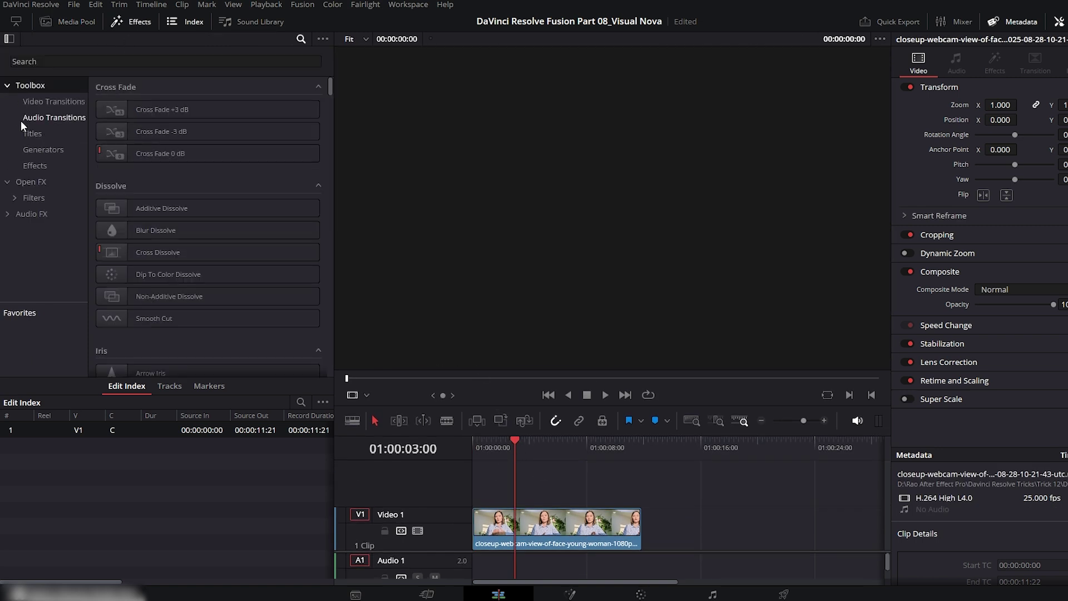
pyautogui.click(44, 167)
pyautogui.click(62, 64)
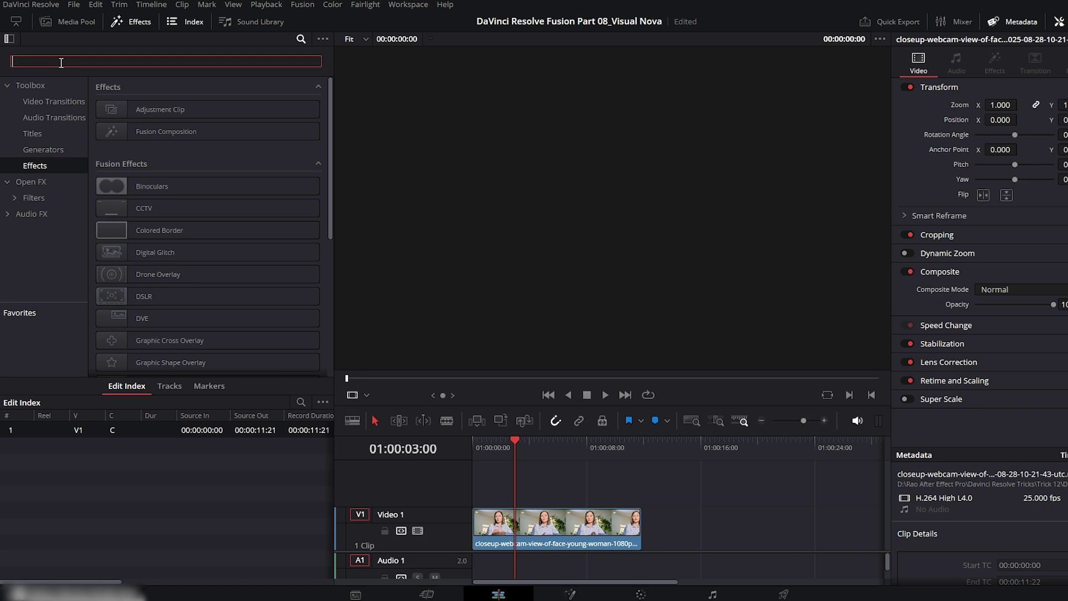
pyautogui.write('vi')
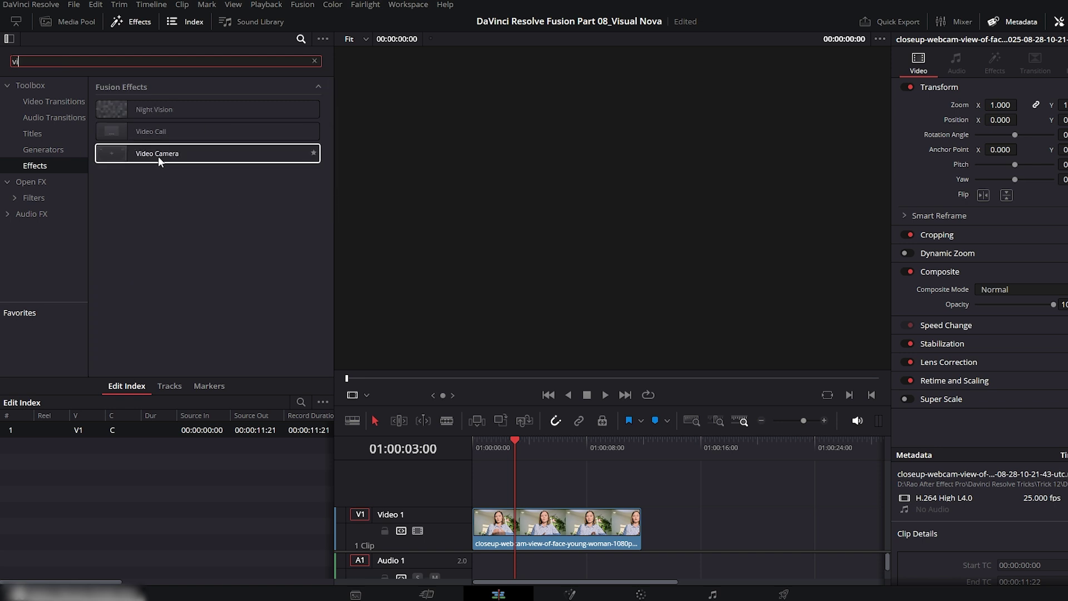
# - Apply the Video Camera effect to the V1 clip and play it back to preview
pyautogui.moveTo(158, 156); pyautogui.dragTo(526, 517)
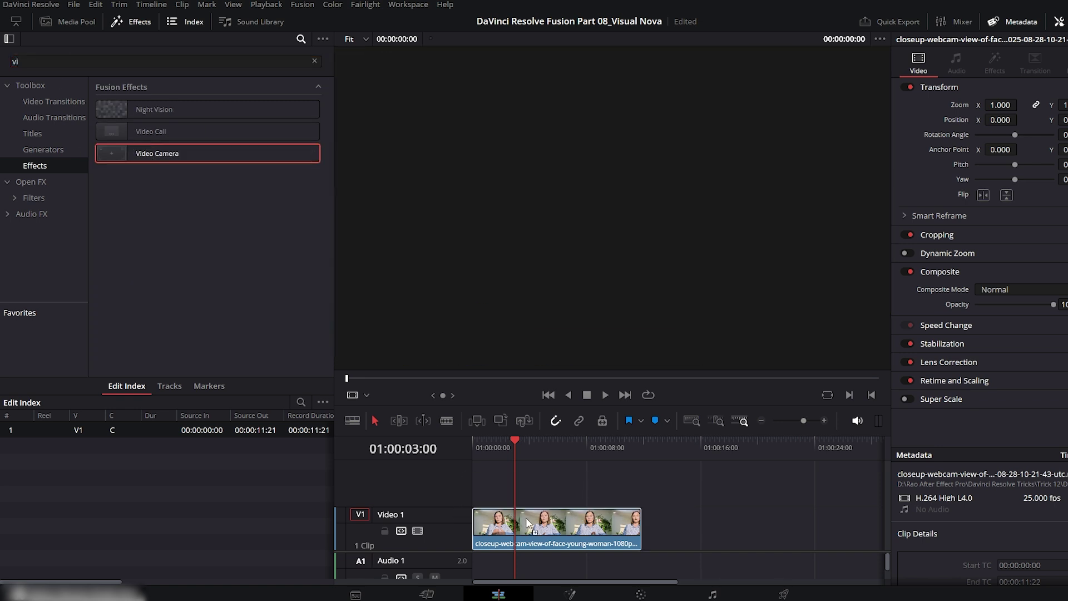
pyautogui.press('j')
pyautogui.press('j')
pyautogui.press('l')
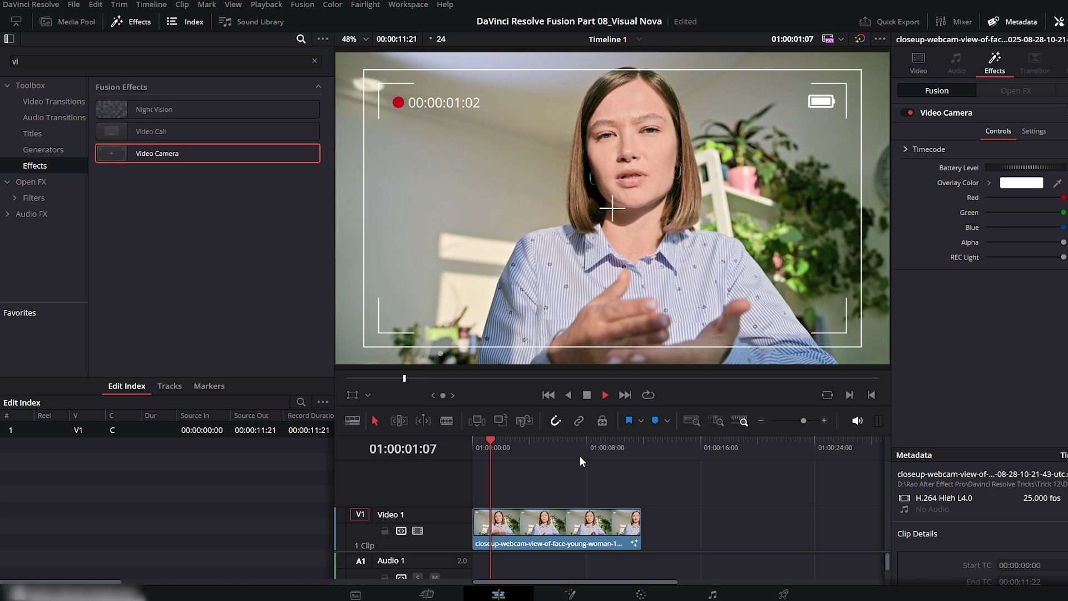
pyautogui.press('k')
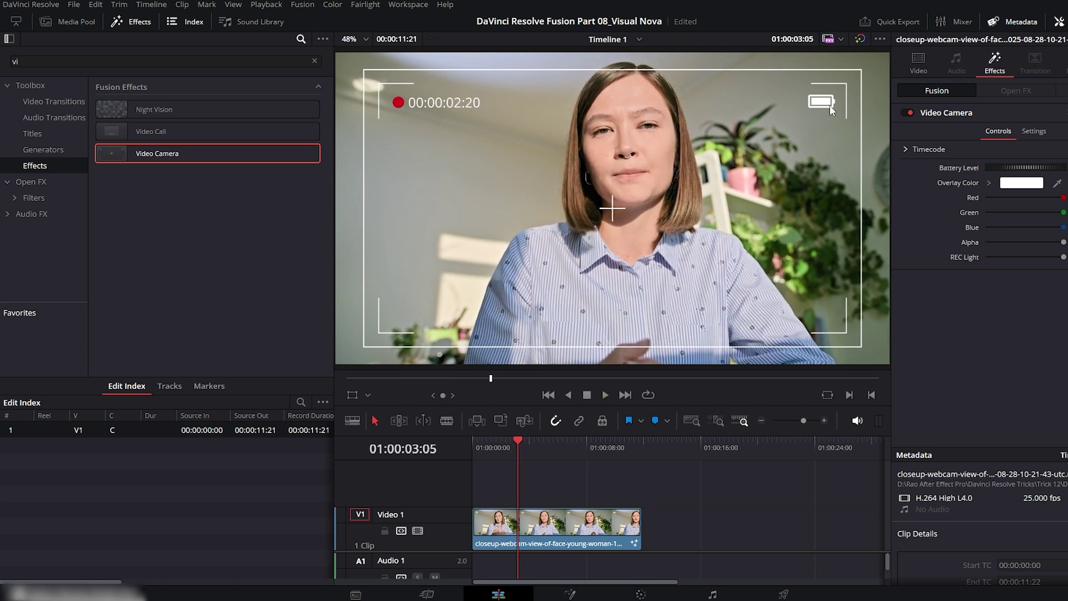
# - Toggle the Video Camera timecode's Hrs and Mins, raise Start Offset, then reset it to 0
pyautogui.click(605, 531)
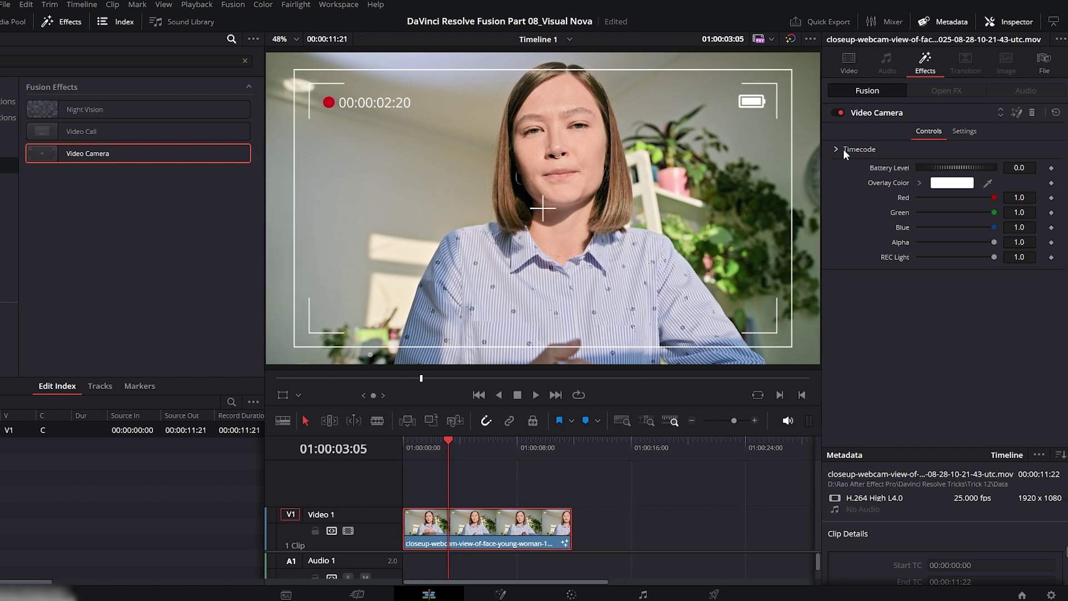
pyautogui.click(836, 150)
pyautogui.click(995, 165)
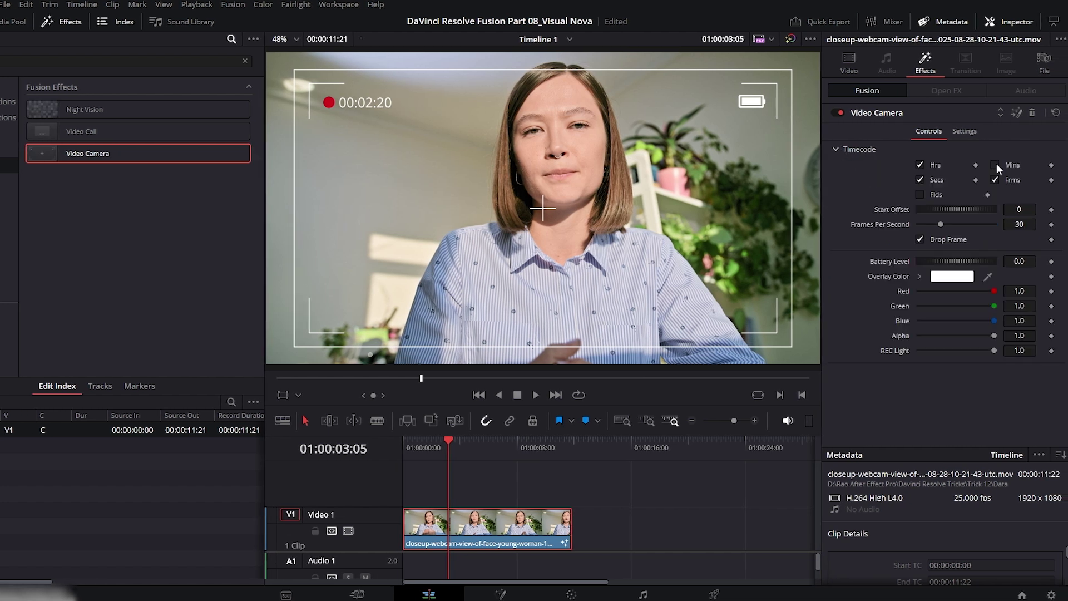
pyautogui.click(995, 166)
pyautogui.click(919, 165)
pyautogui.click(920, 167)
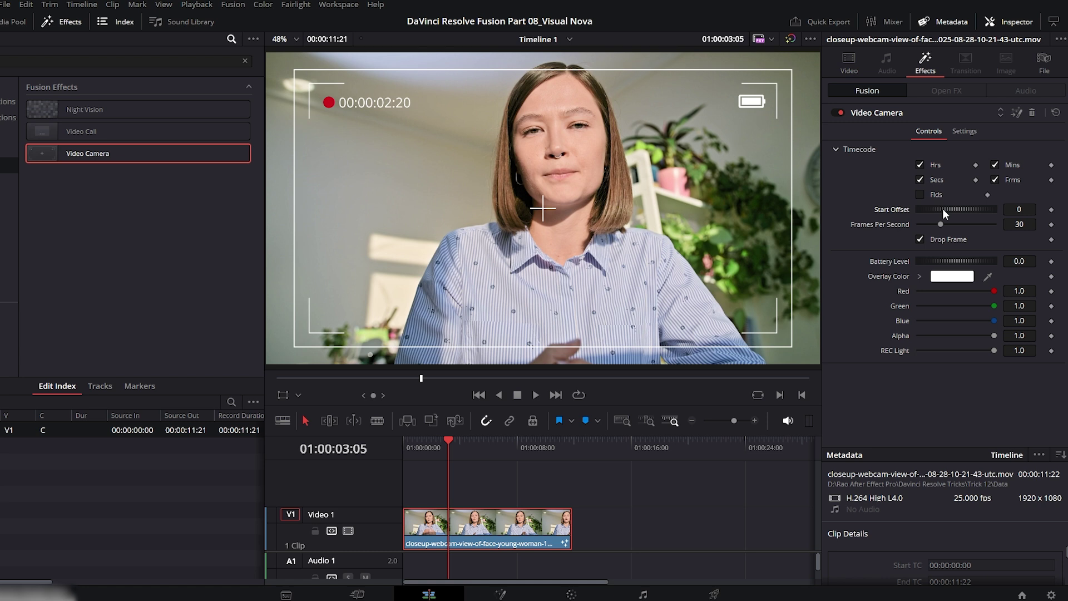
pyautogui.moveTo(971, 214); pyautogui.dragTo(989, 214)
pyautogui.moveTo(1001, 212); pyautogui.dragTo(1015, 210)
pyautogui.moveTo(996, 248); pyautogui.dragTo(953, 242)
# - Raise Battery Level slightly, try a dark red overlay colour, and play to preview
pyautogui.moveTo(934, 263); pyautogui.dragTo(938, 262)
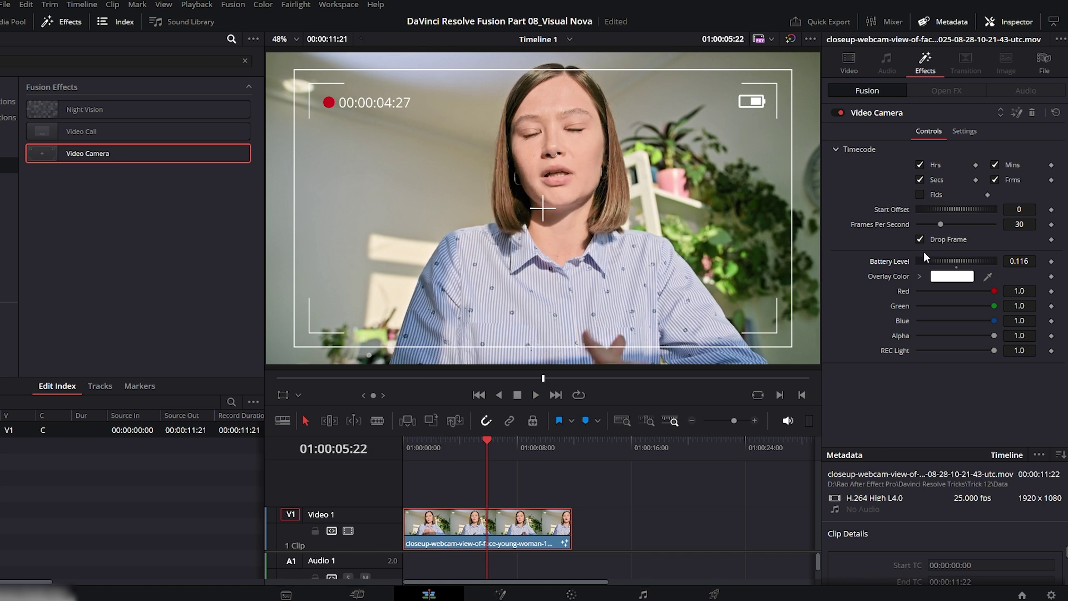
pyautogui.click(932, 277)
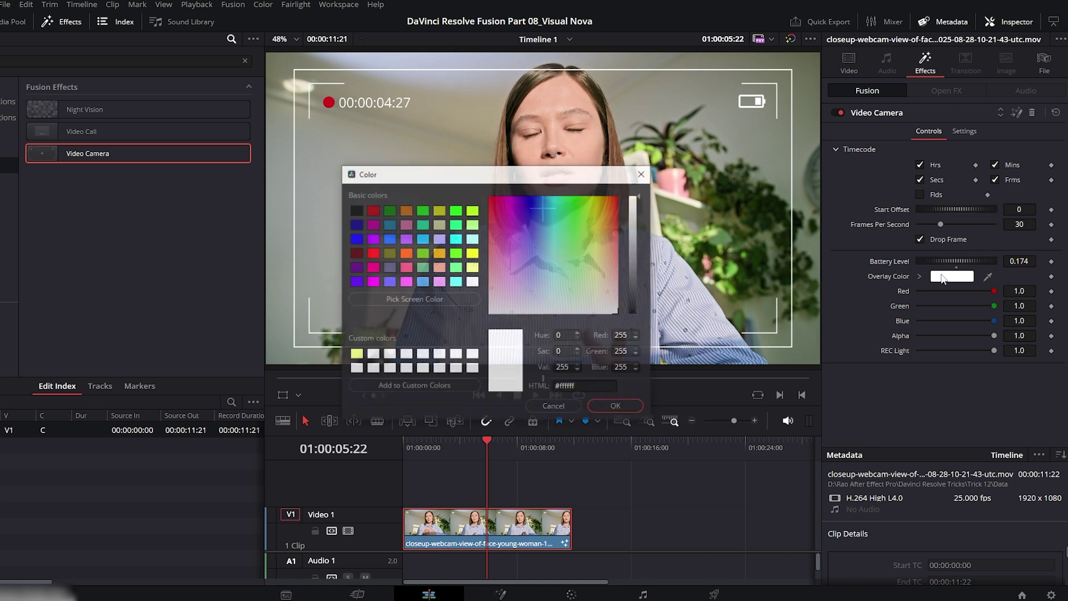
pyautogui.click(372, 211)
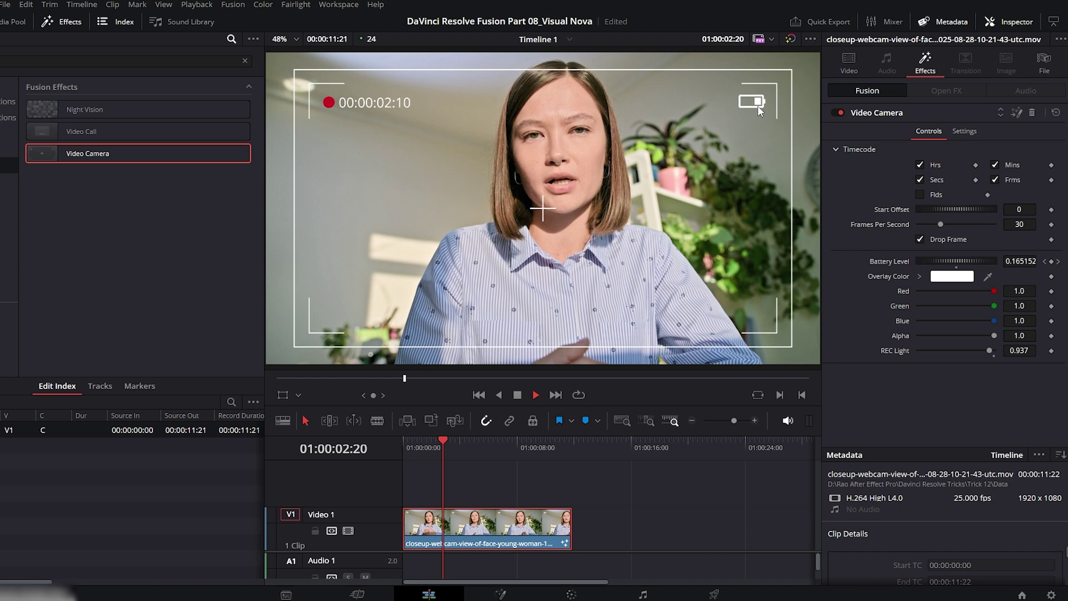
pyautogui.press('space')
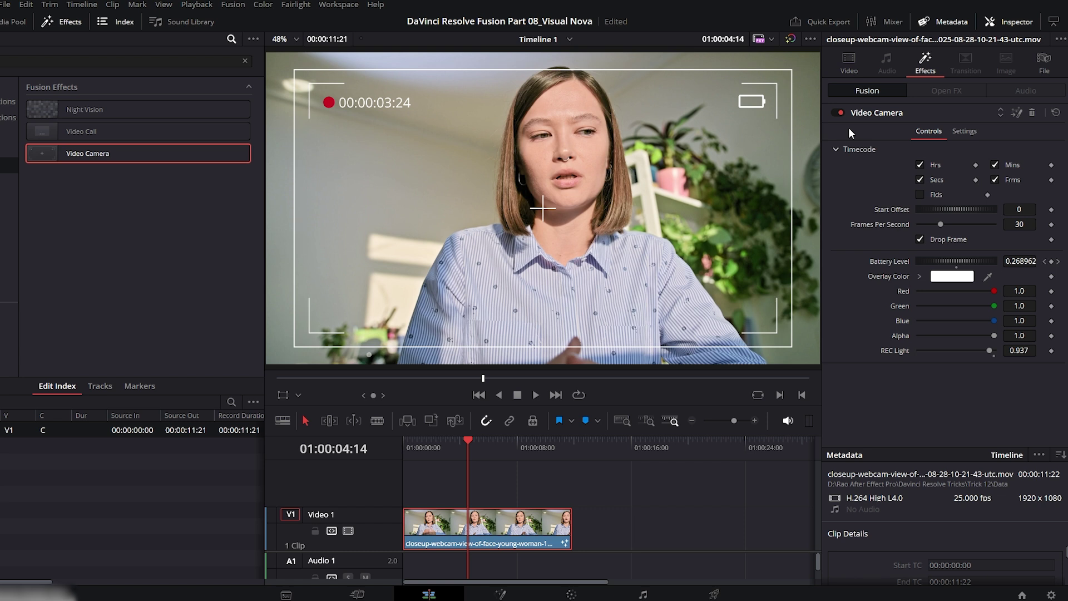
# - Disable Video Camera, apply Video Call to the V1 clip, and play it from the start
pyautogui.click(838, 114)
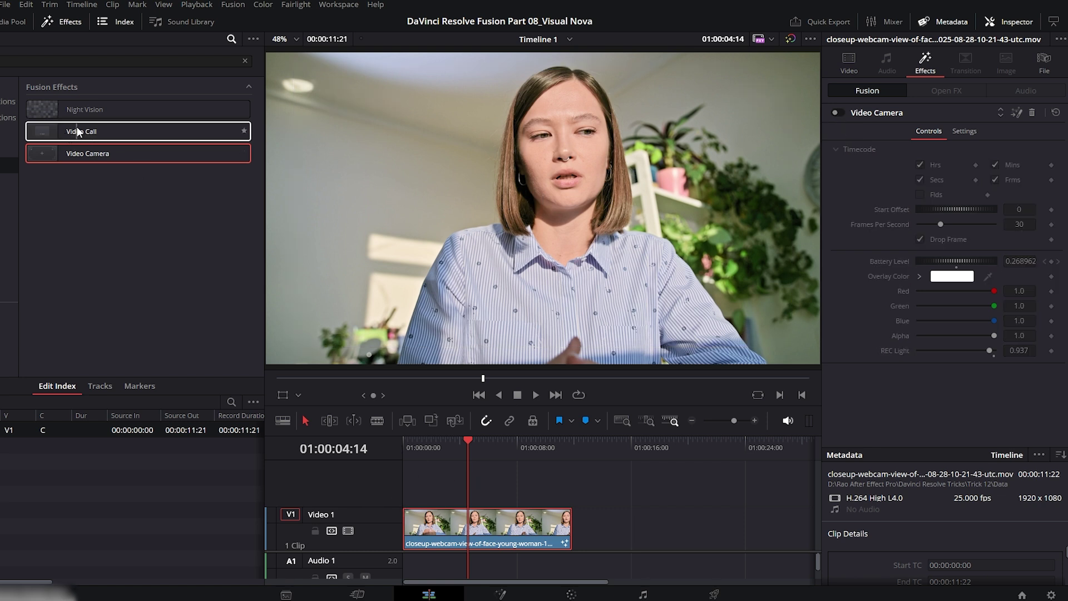
pyautogui.moveTo(77, 131); pyautogui.dragTo(436, 527)
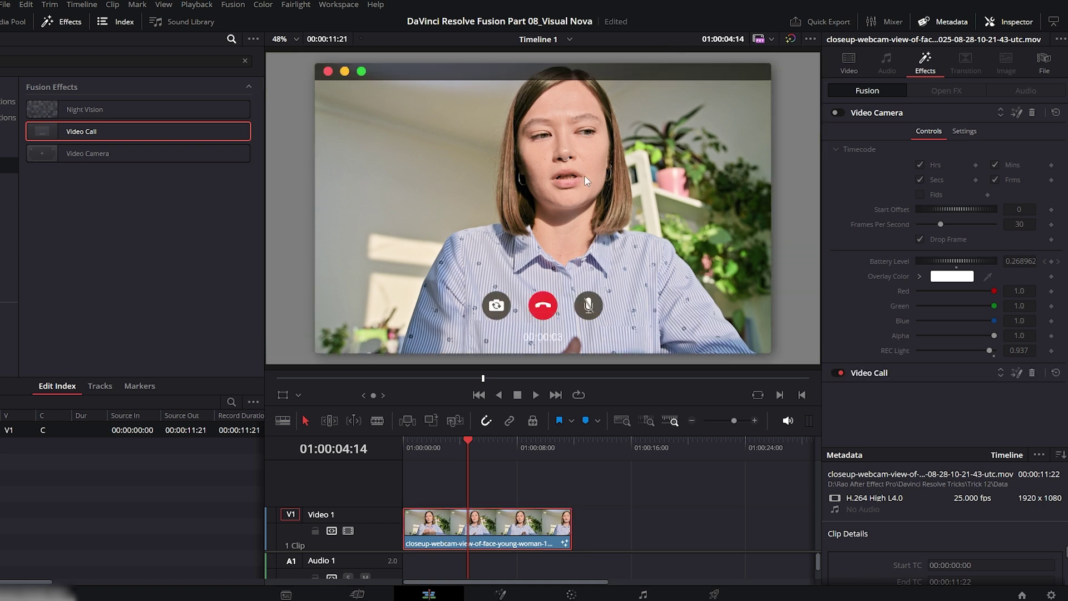
pyautogui.moveTo(452, 446); pyautogui.dragTo(396, 448)
pyautogui.press('space')
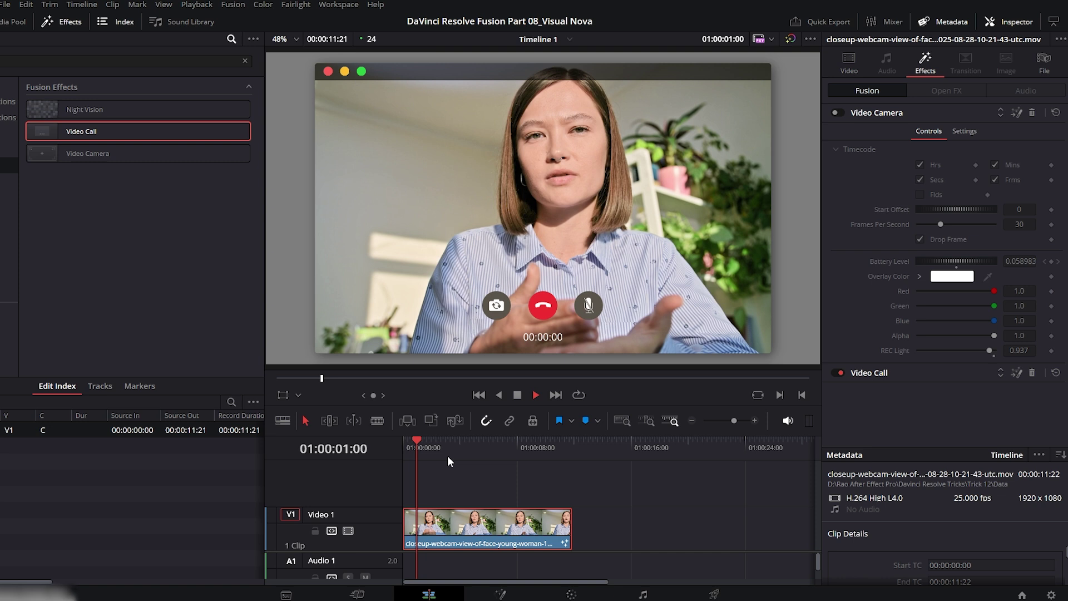
pyautogui.click(483, 443)
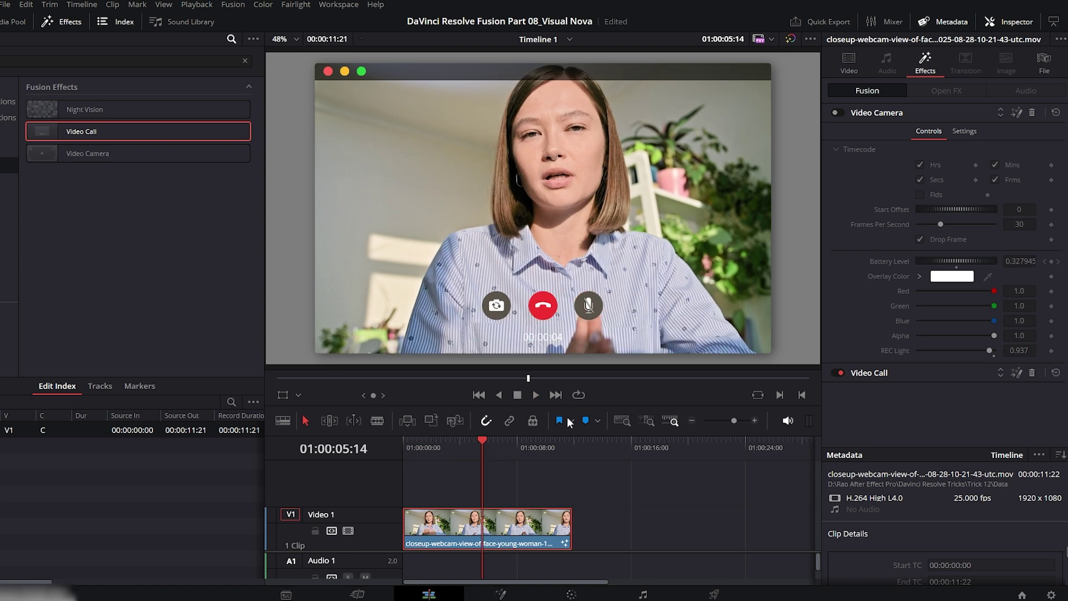
# - Expand the Video Call settings, shift the call window, then undo back to default position and zoom
pyautogui.click(923, 111)
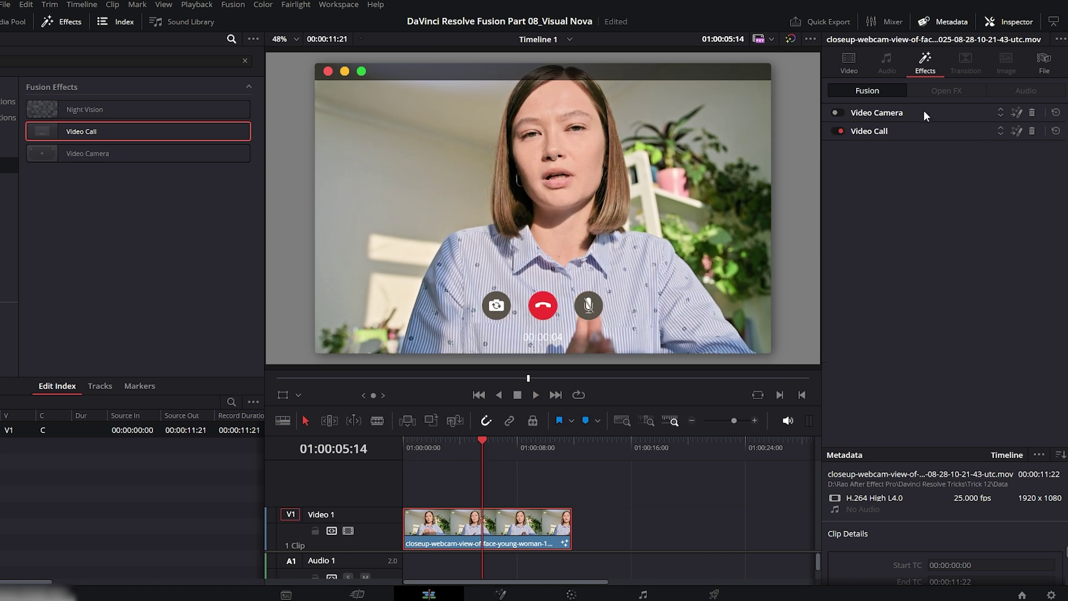
pyautogui.click(908, 129)
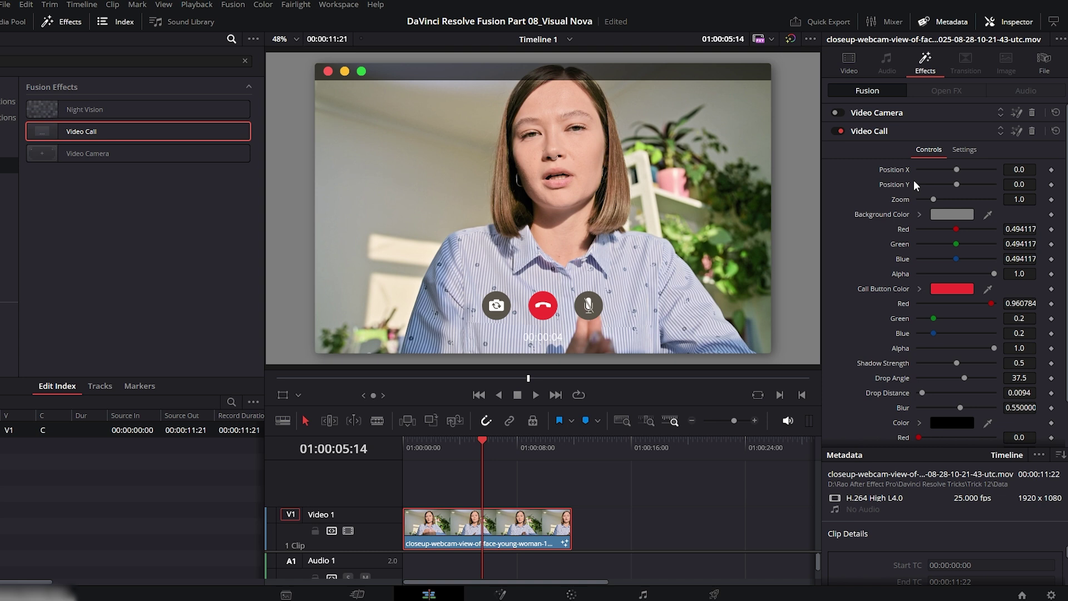
pyautogui.moveTo(957, 169); pyautogui.dragTo(940, 199)
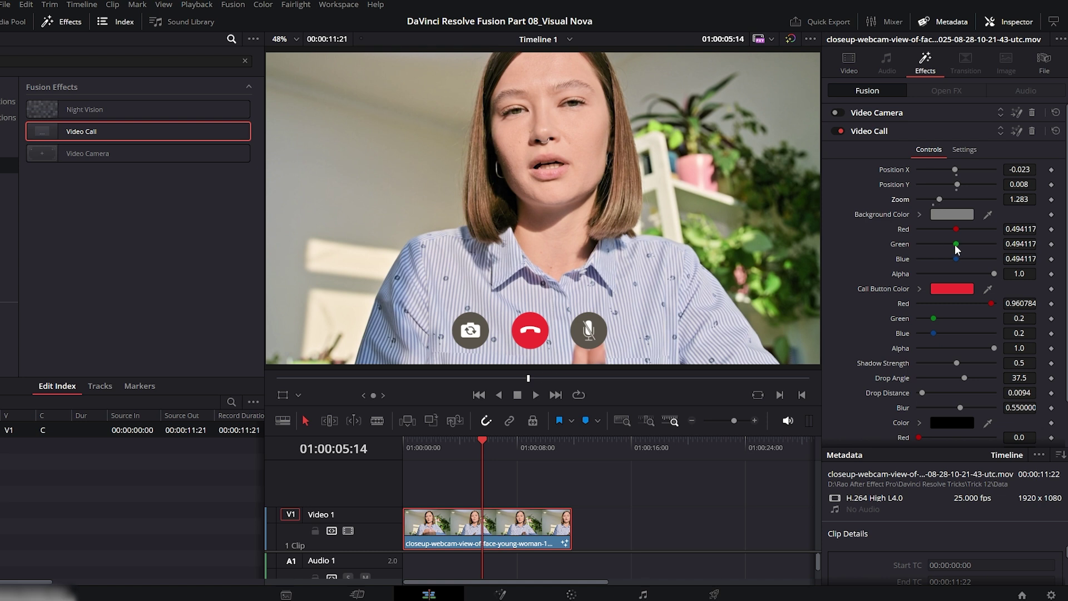
pyautogui.hotkey('ctrl', 'z')
pyautogui.hotkey('ctrl', 'z')
pyautogui.hotkey('ctrl', 'z')
pyautogui.hotkey('ctrl', 'z')
pyautogui.hotkey('ctrl', 'z')
pyautogui.hotkey('ctrl', 'z')
# - Set the Video Call background to maroon (Red 0.402) and the shadow colour to dark red
pyautogui.click(919, 214)
pyautogui.moveTo(920, 260)
pyautogui.mouseDown()
pyautogui.moveTo(962, 258)
pyautogui.moveTo(962, 272)
pyautogui.moveTo(909, 235)
pyautogui.moveTo(960, 269)
pyautogui.mouseUp()
pyautogui.click(919, 214)
pyautogui.moveTo(967, 362)
pyautogui.mouseDown()
pyautogui.moveTo(980, 362)
pyautogui.moveTo(943, 362)
pyautogui.moveTo(990, 365)
pyautogui.moveTo(959, 370)
pyautogui.moveTo(970, 372)
pyautogui.mouseUp()
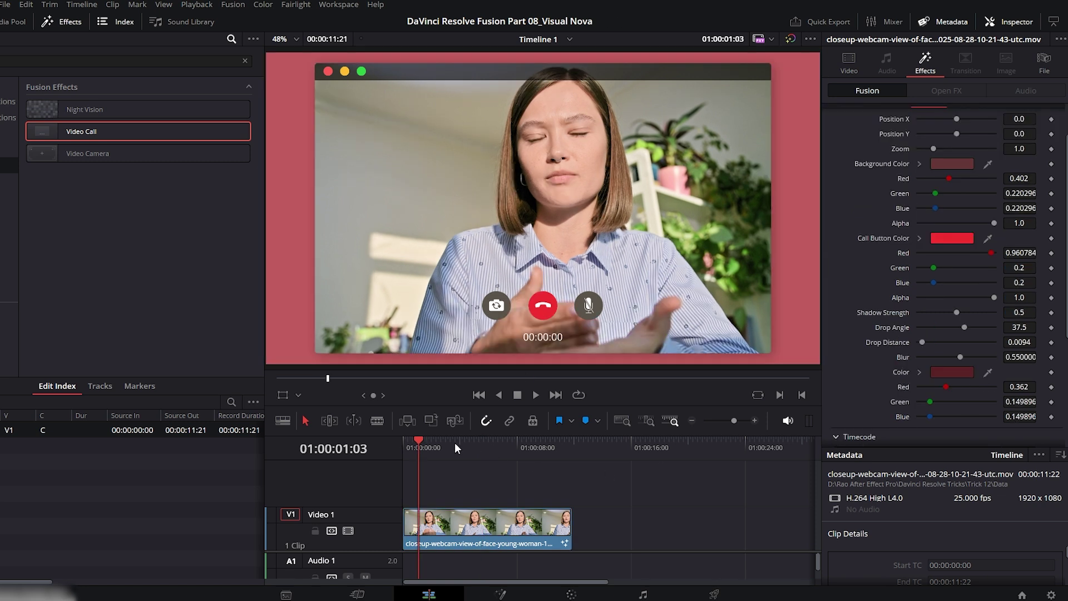
pyautogui.moveTo(455, 443); pyautogui.dragTo(471, 442)
pyautogui.scroll(-5, 925, 359)
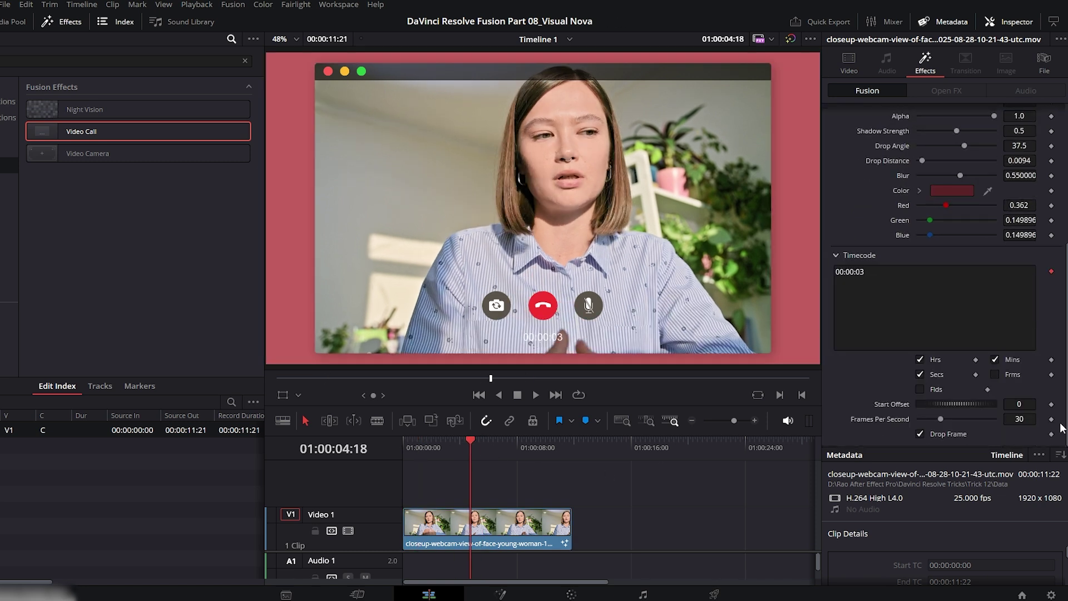
pyautogui.press('space')
pyautogui.press('space')
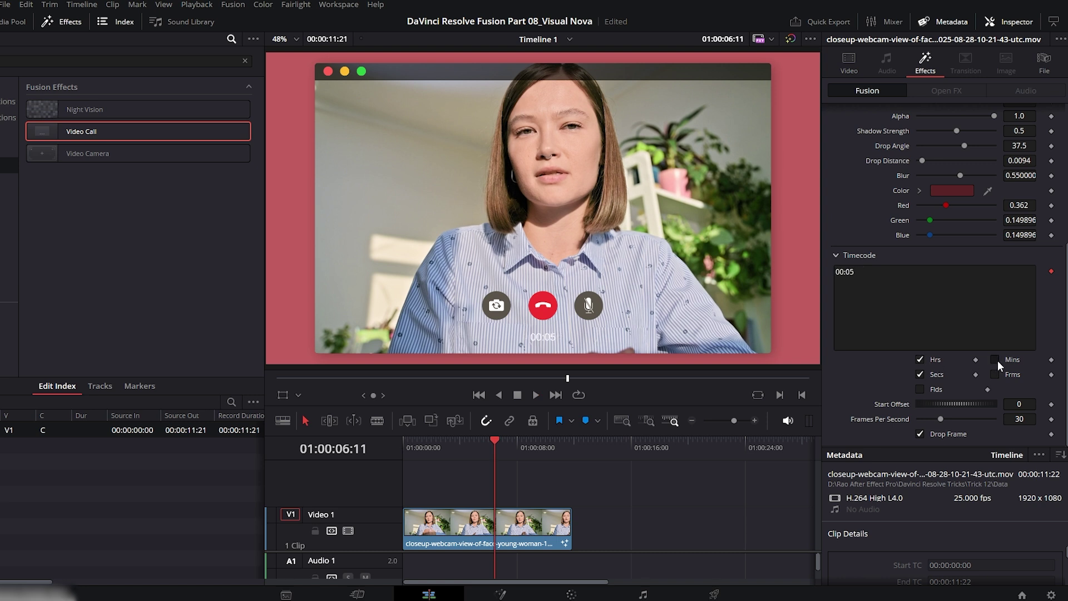
pyautogui.moveTo(949, 402); pyautogui.dragTo(993, 403)
pyautogui.moveTo(899, 404); pyautogui.dragTo(979, 409)
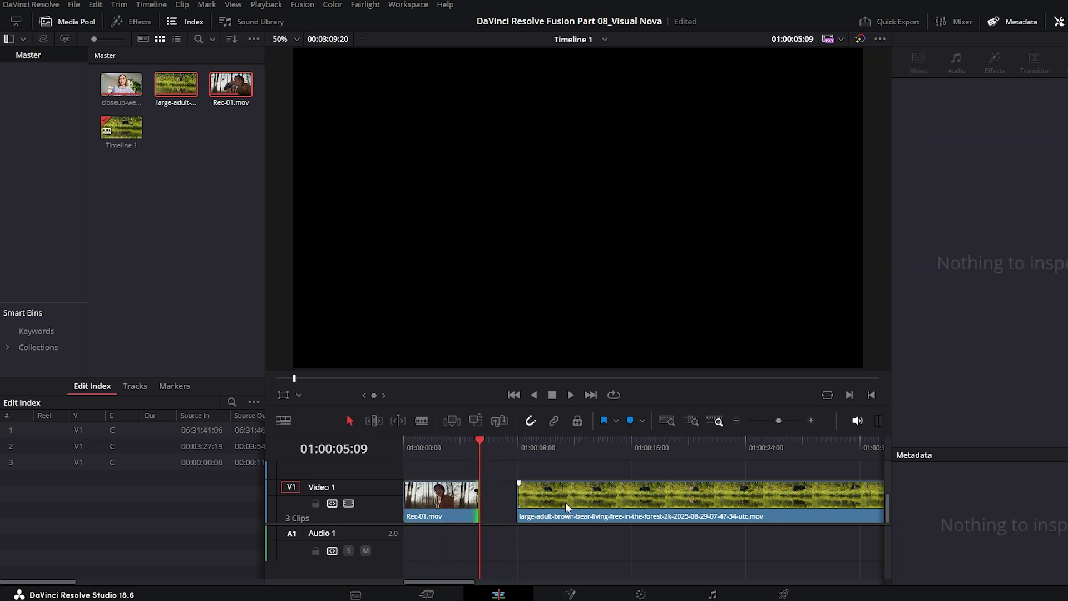
# - Slide the bear clip left against Rec-01 and ripple-trim its head to a later start point
pyautogui.moveTo(565, 506); pyautogui.dragTo(528, 505)
pyautogui.moveTo(512, 442)
pyautogui.mouseDown()
pyautogui.moveTo(561, 440)
pyautogui.moveTo(532, 439)
pyautogui.mouseUp()
pyautogui.moveTo(482, 492); pyautogui.dragTo(532, 495)
pyautogui.press('Home')
# - Play back the edit, then ripple-trim Rec-01's tail at the playhead to close the gap
pyautogui.press('space')
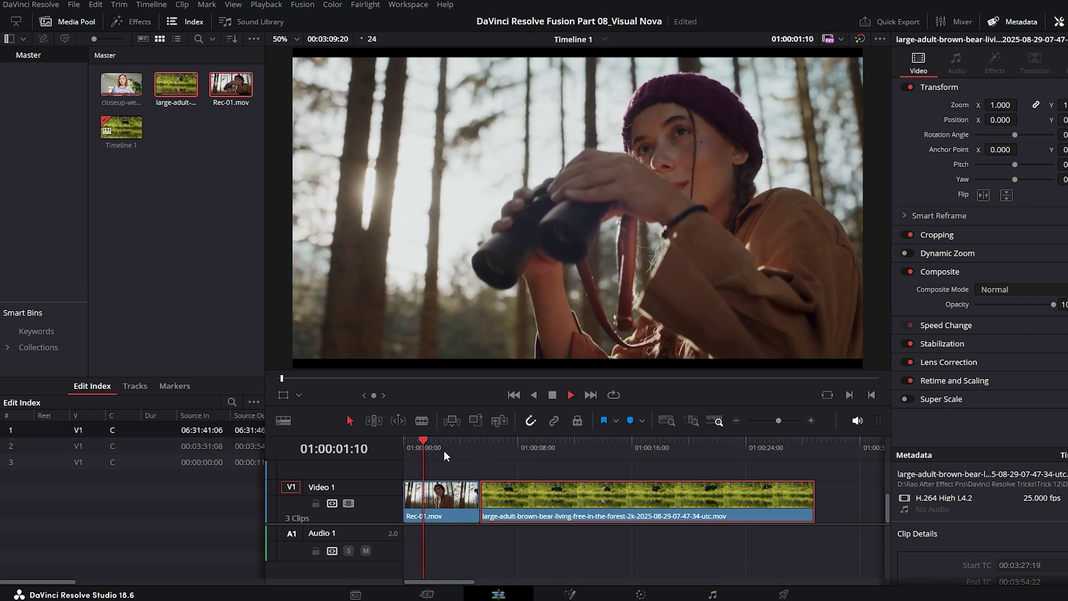
pyautogui.press('space')
pyautogui.moveTo(453, 439); pyautogui.dragTo(457, 440)
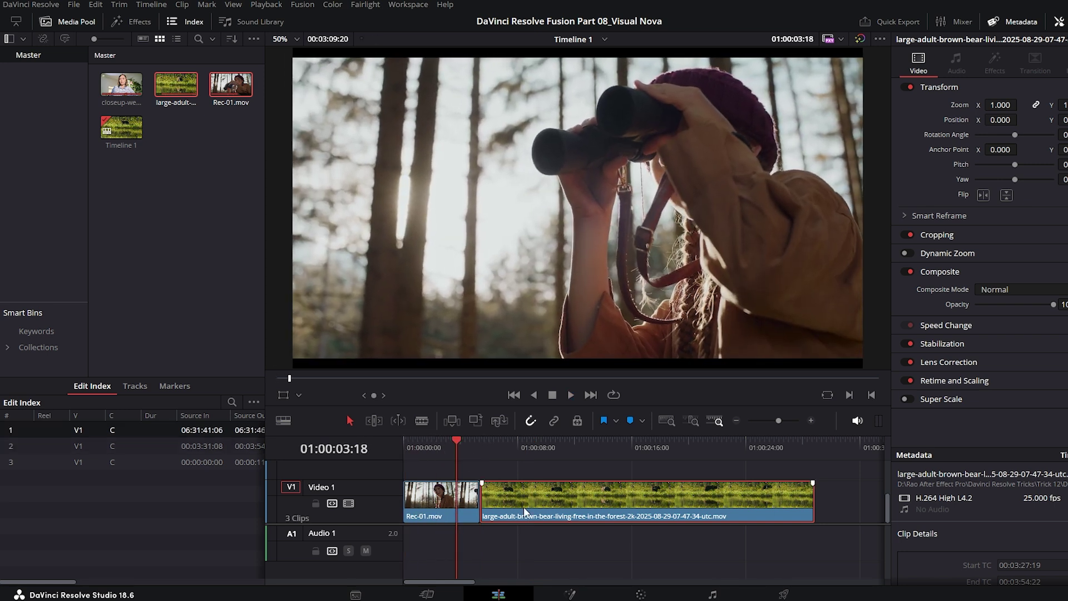
pyautogui.hotkey('ctrl', 'shift', ']')
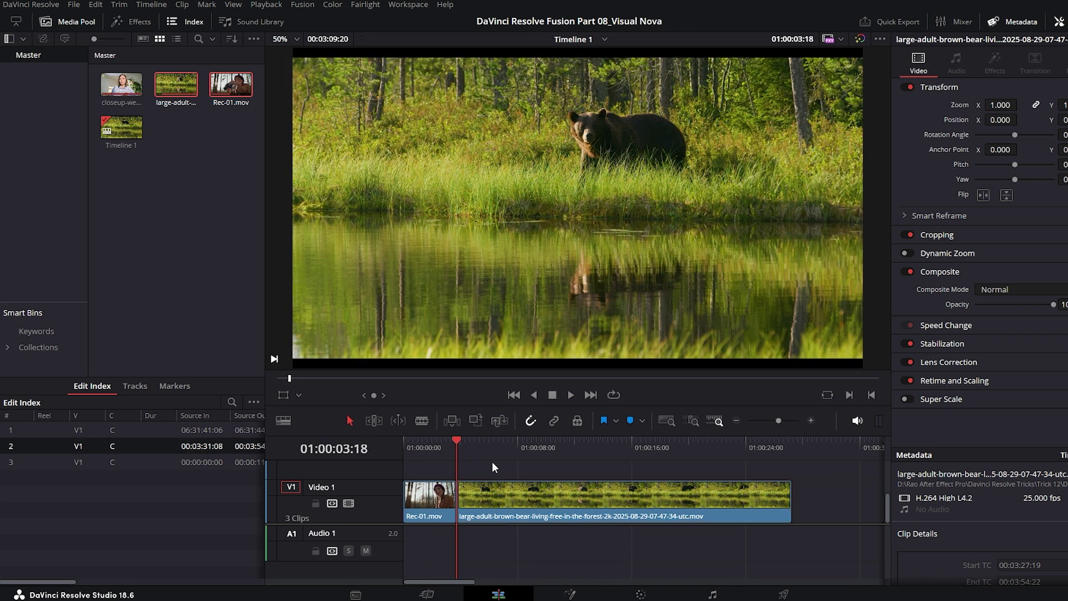
# - Apply the Binoculars Fusion effect from Effects to the brown bear clip and play it back
pyautogui.click(142, 25)
pyautogui.tripleClick(86, 59)
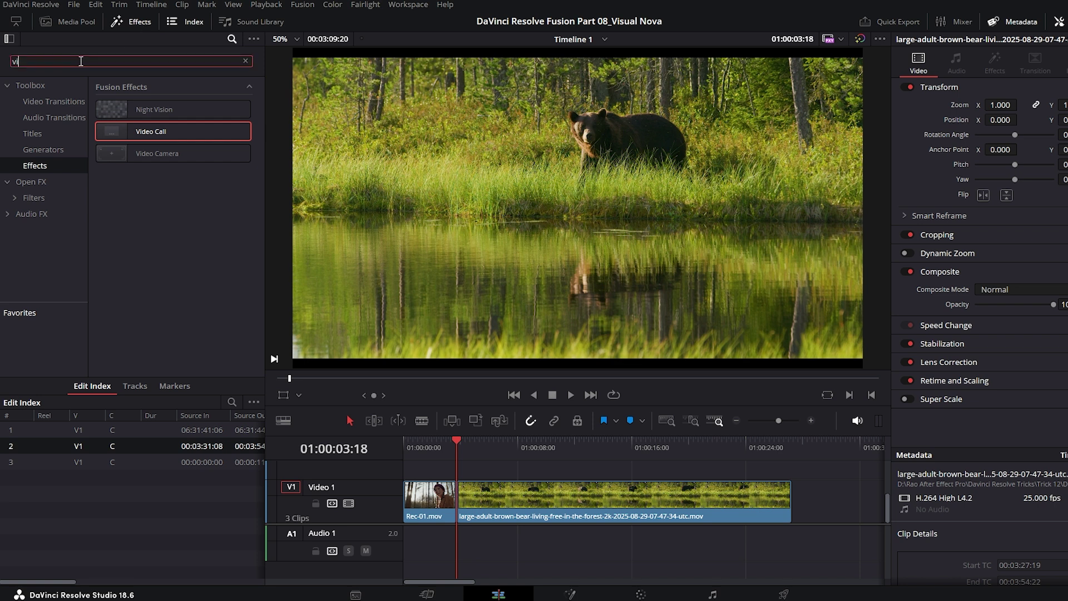
pyautogui.write('binoculars')
pyautogui.moveTo(149, 113); pyautogui.dragTo(522, 495)
pyautogui.click(522, 492)
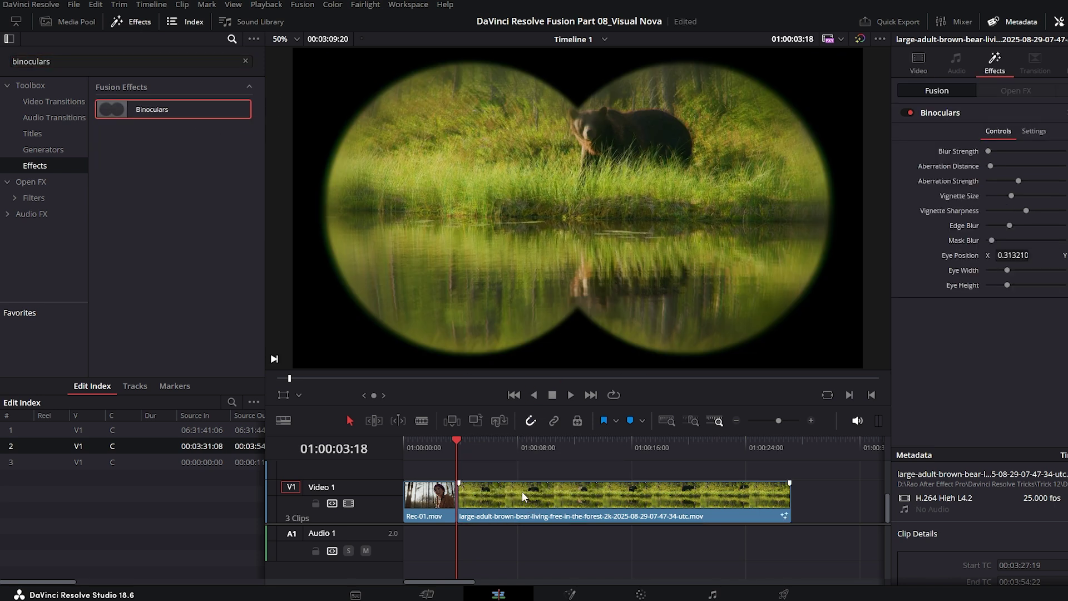
pyautogui.moveTo(474, 445); pyautogui.dragTo(636, 422)
pyautogui.press('space')
pyautogui.press('space')
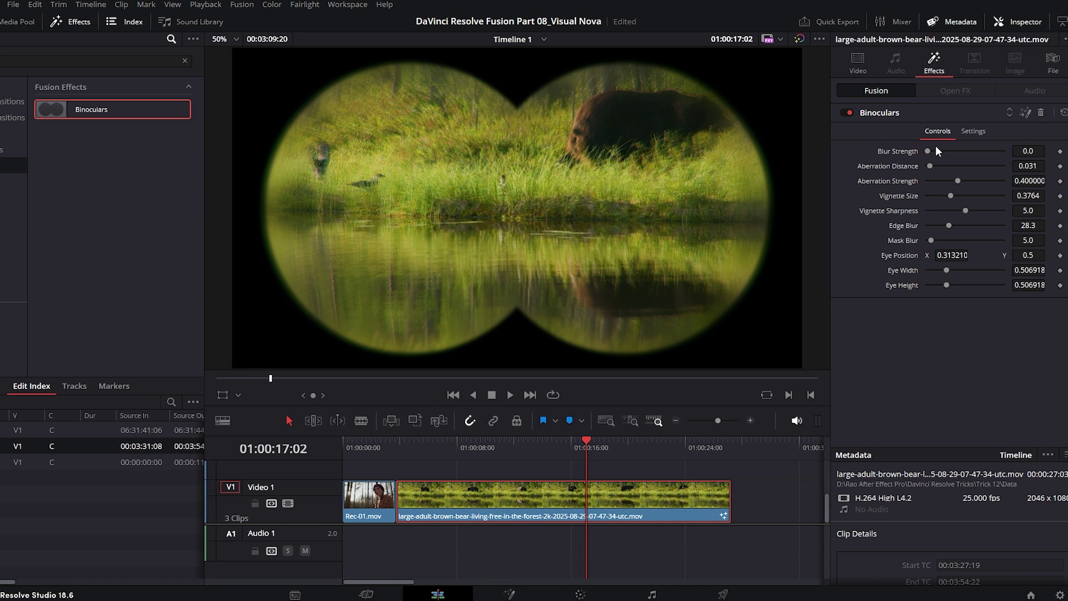
# - Tweak the Binoculars Blur Strength and try Eye Position X at 0.38721 before sliding it back
pyautogui.moveTo(929, 149); pyautogui.dragTo(952, 162)
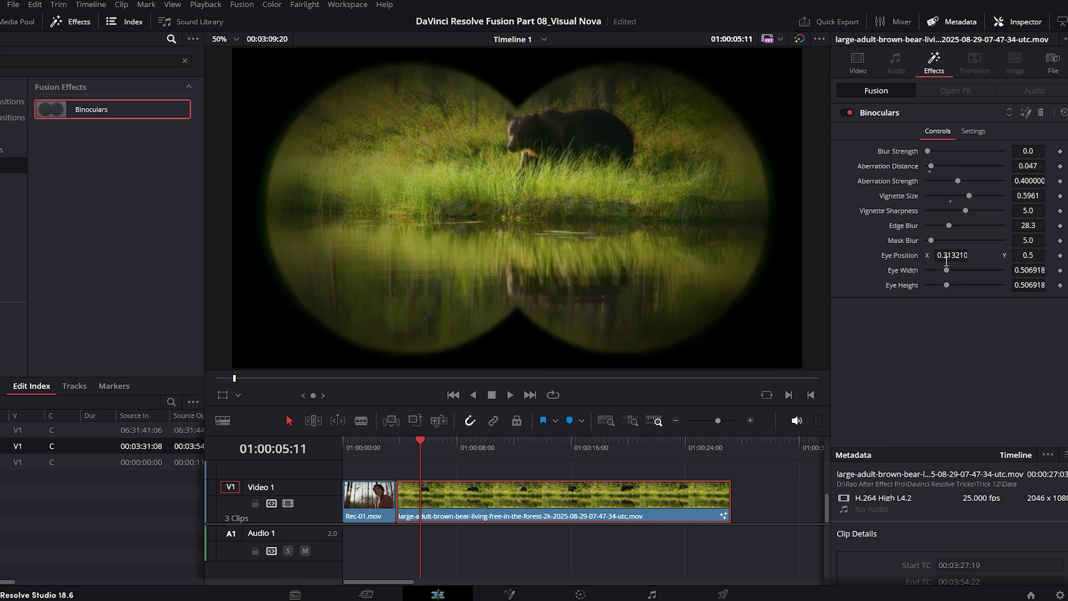
pyautogui.click(948, 254)
pyautogui.write('0.38721')
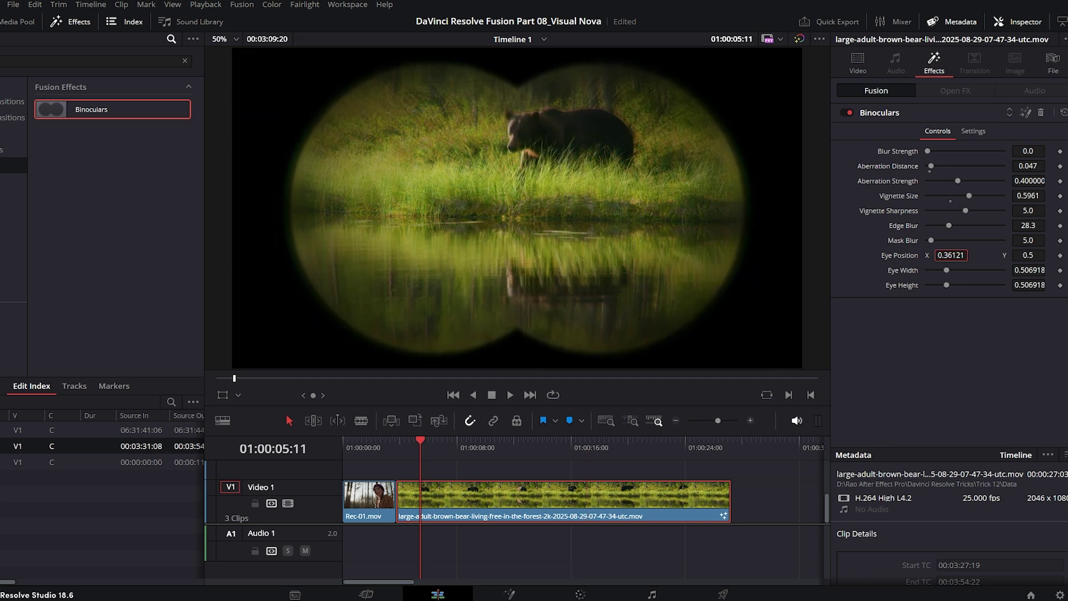
pyautogui.moveTo(951, 255); pyautogui.dragTo(992, 255)
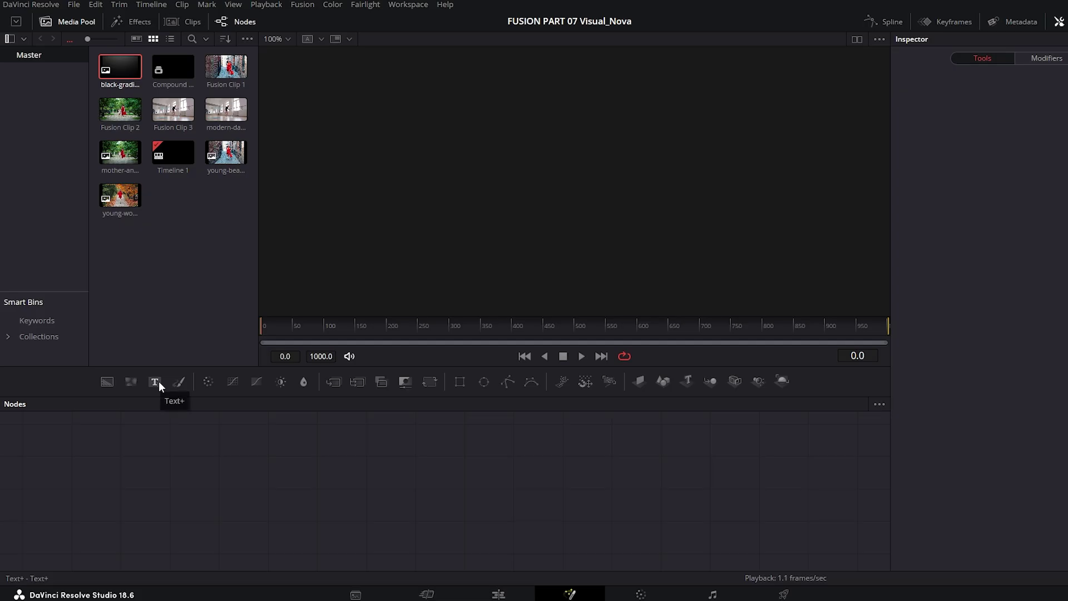
# - Add a Text+ node wired to MediaOut1 and arrange both nodes in the graph
pyautogui.moveTo(159, 381); pyautogui.dragTo(379, 481)
pyautogui.moveTo(463, 485); pyautogui.dragTo(563, 482)
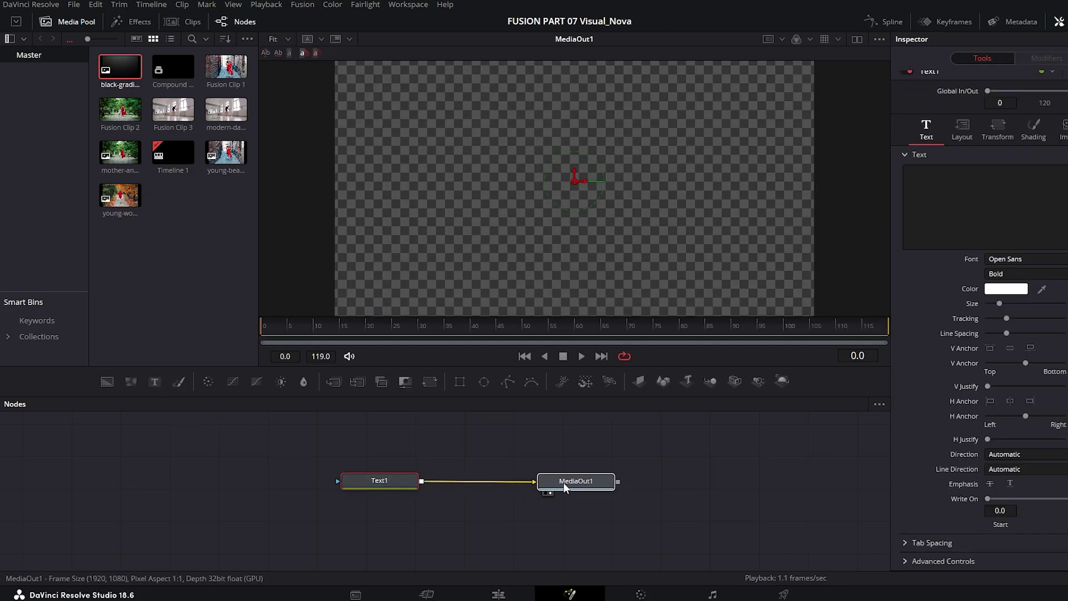
pyautogui.moveTo(389, 481); pyautogui.dragTo(380, 482)
pyautogui.click(380, 482)
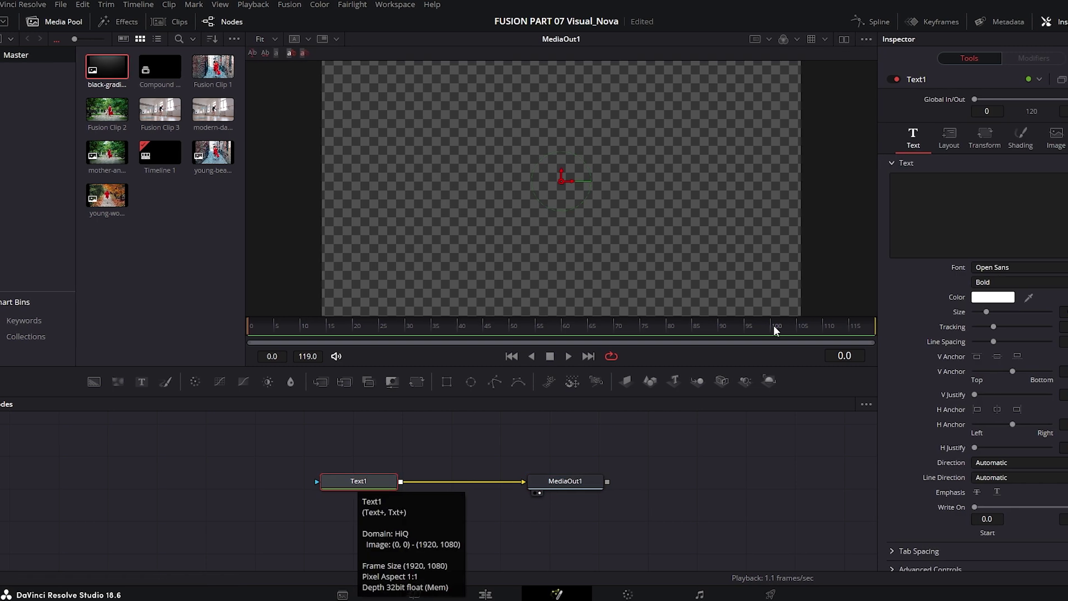
# - Enter 'VISUAL NOVA' as the text, set the font to Impact Regular, and size 0.1417
pyautogui.click(902, 188)
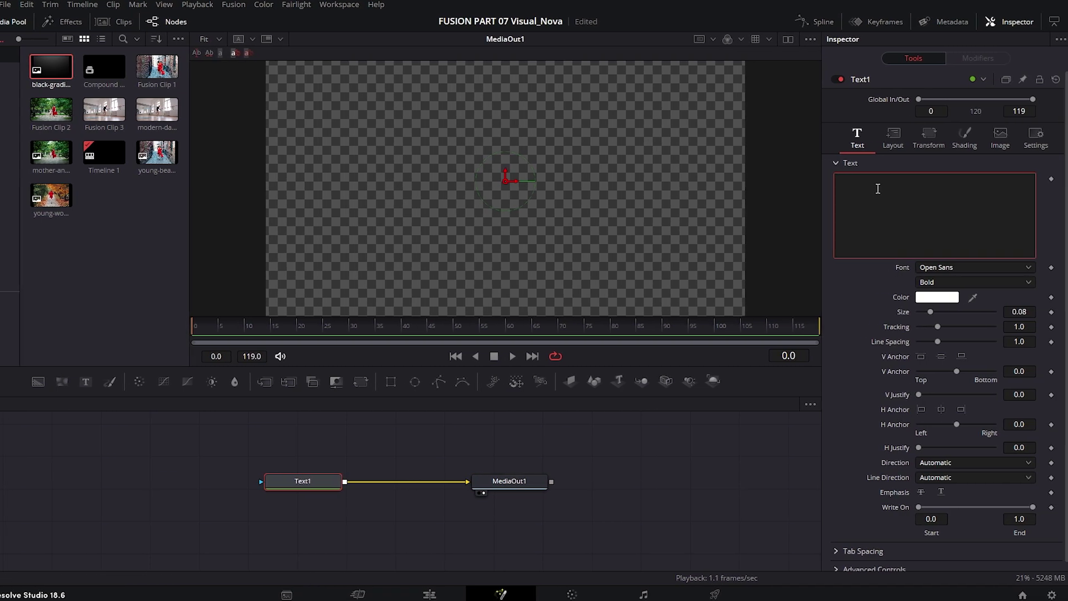
pyautogui.write('VISUA')
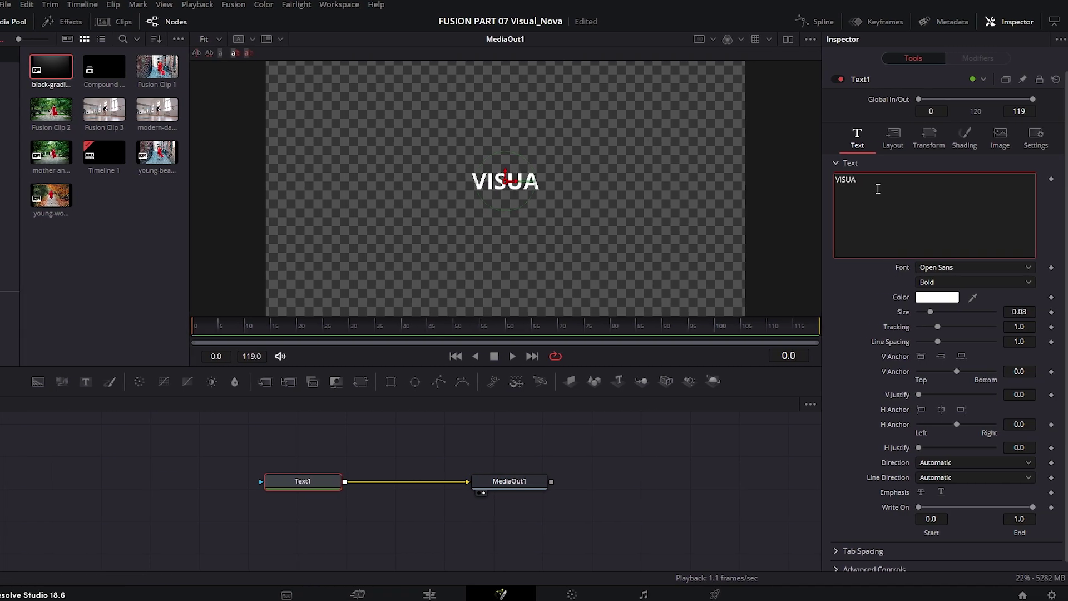
pyautogui.write('L NOVA')
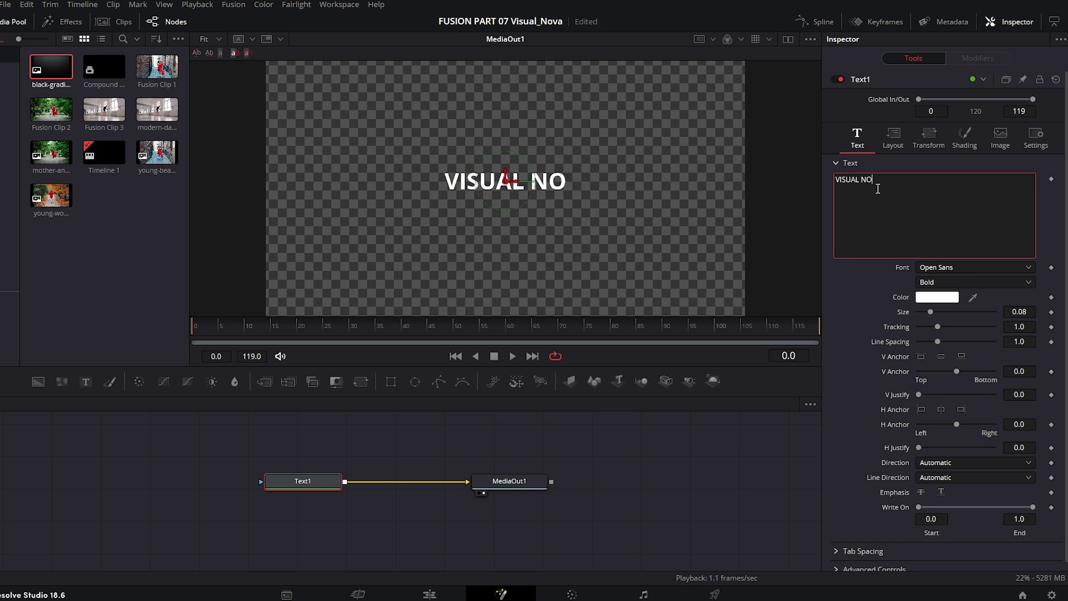
pyautogui.click(953, 268)
pyautogui.click(946, 282)
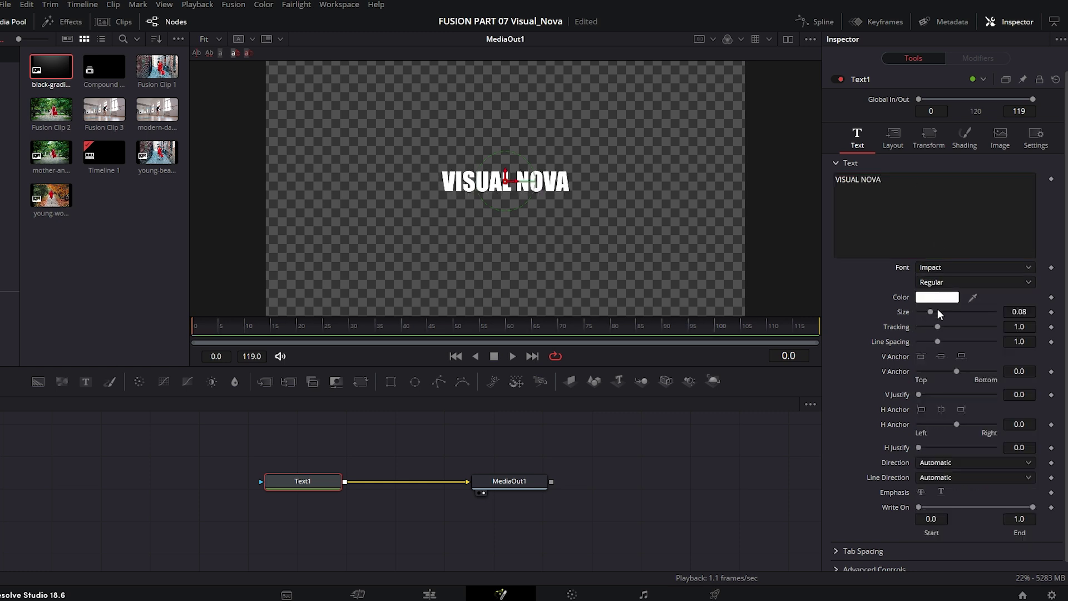
pyautogui.moveTo(936, 310); pyautogui.dragTo(940, 313)
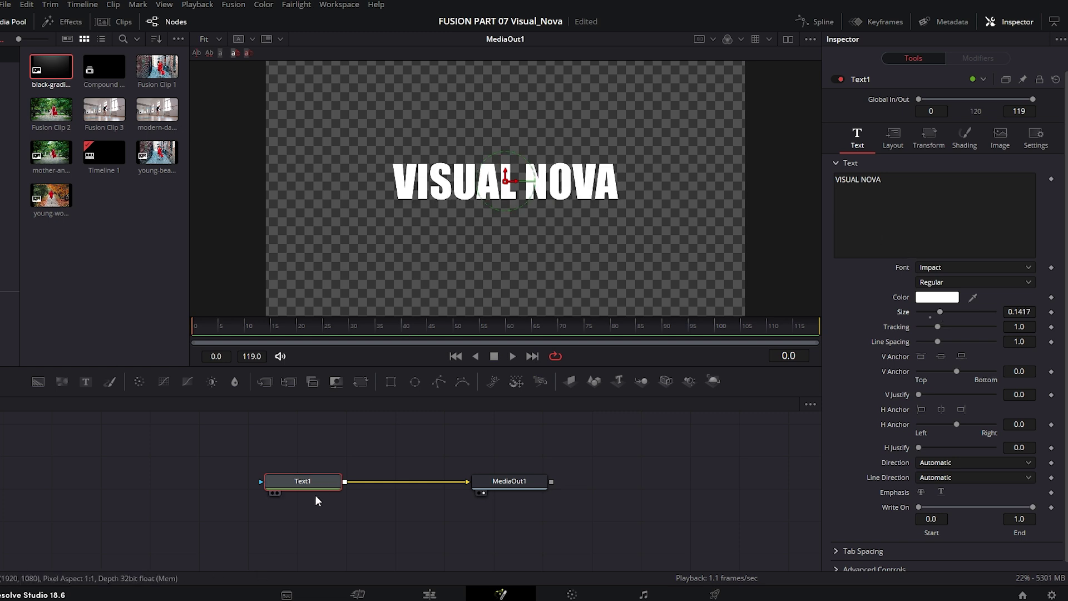
# - Insert a Mirrors node between Text1 and MediaOut1 via the tool search and tidy the nodes
pyautogui.moveTo(314, 483); pyautogui.dragTo(299, 486)
pyautogui.hotkey('ctrl', 'shift', 'space')
pyautogui.write('gau')
pyautogui.press('BackSpace')
pyautogui.press('BackSpace')
pyautogui.press('BackSpace')
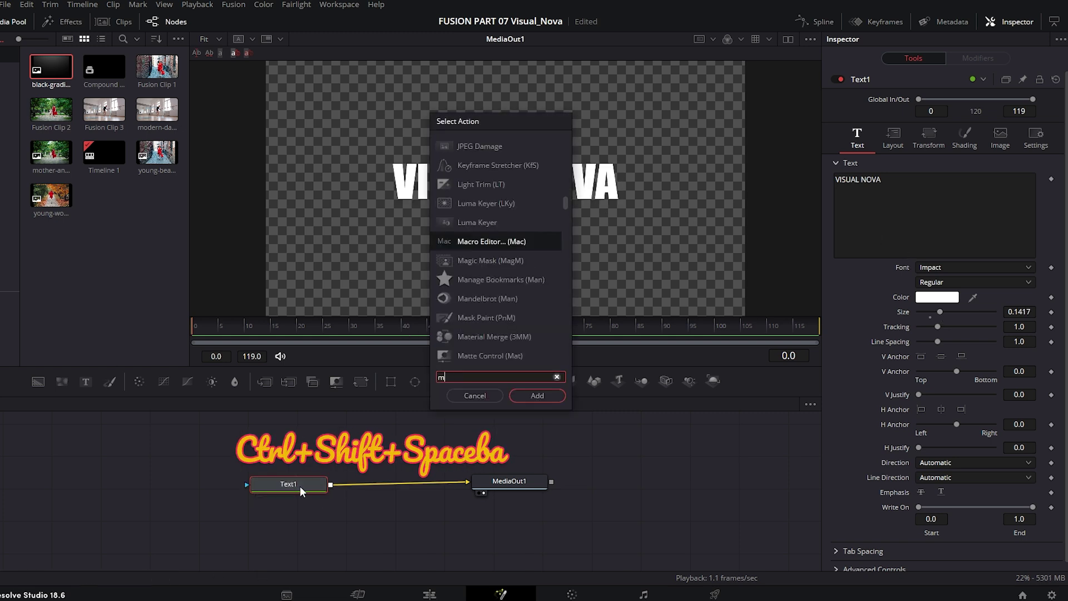
pyautogui.write('mir')
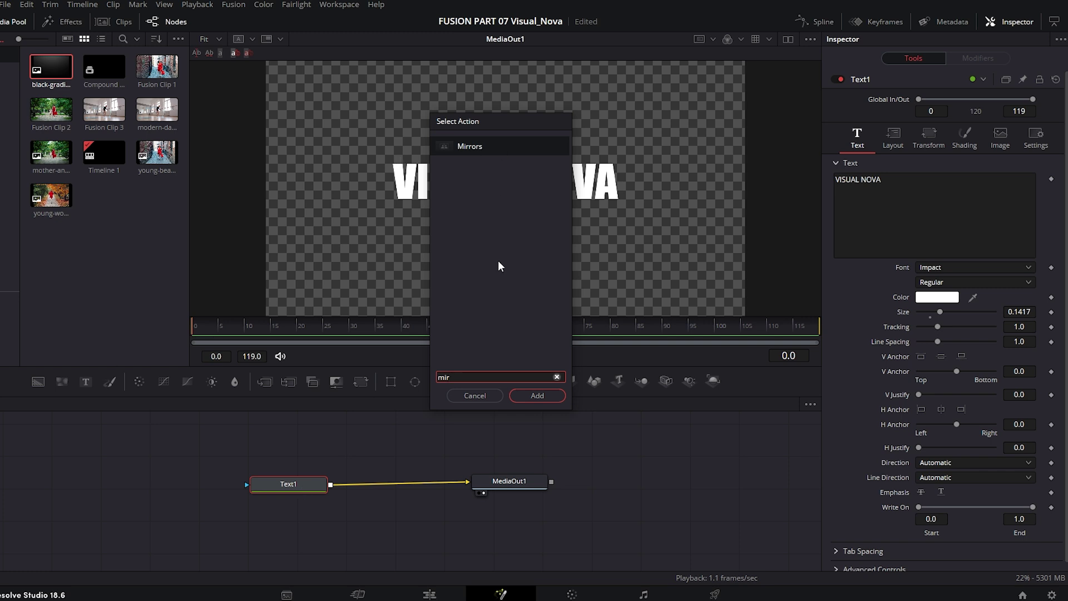
pyautogui.click(535, 396)
pyautogui.moveTo(505, 479); pyautogui.dragTo(522, 486)
pyautogui.click(522, 486)
pyautogui.moveTo(399, 484); pyautogui.dragTo(418, 474)
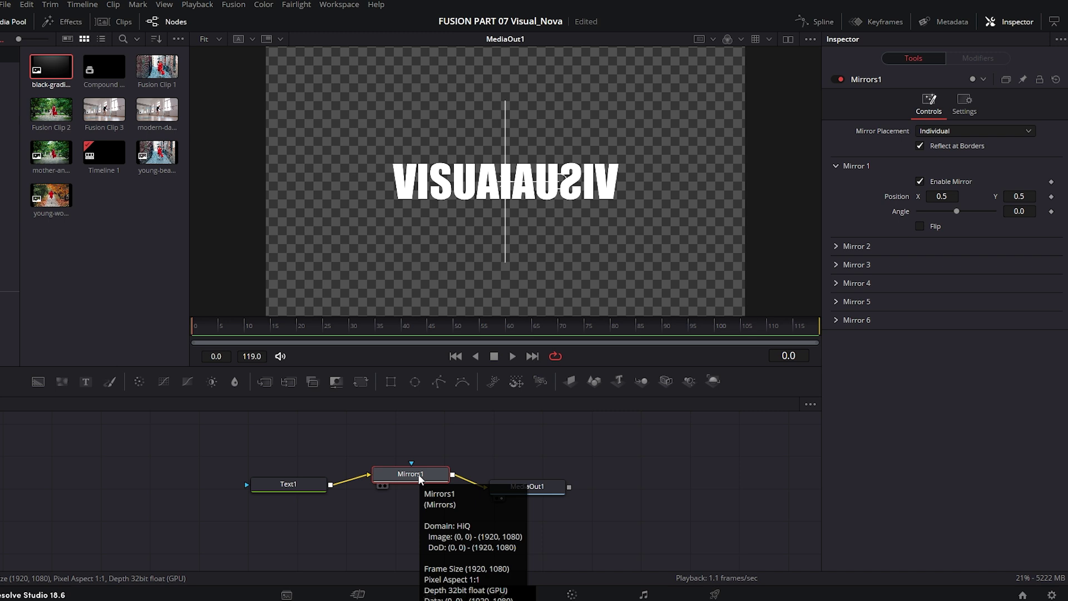
# - Set Mirror 1 Angle to 90 and lower Position Y to about 0.427
pyautogui.click(1029, 212)
pyautogui.press('Tab')
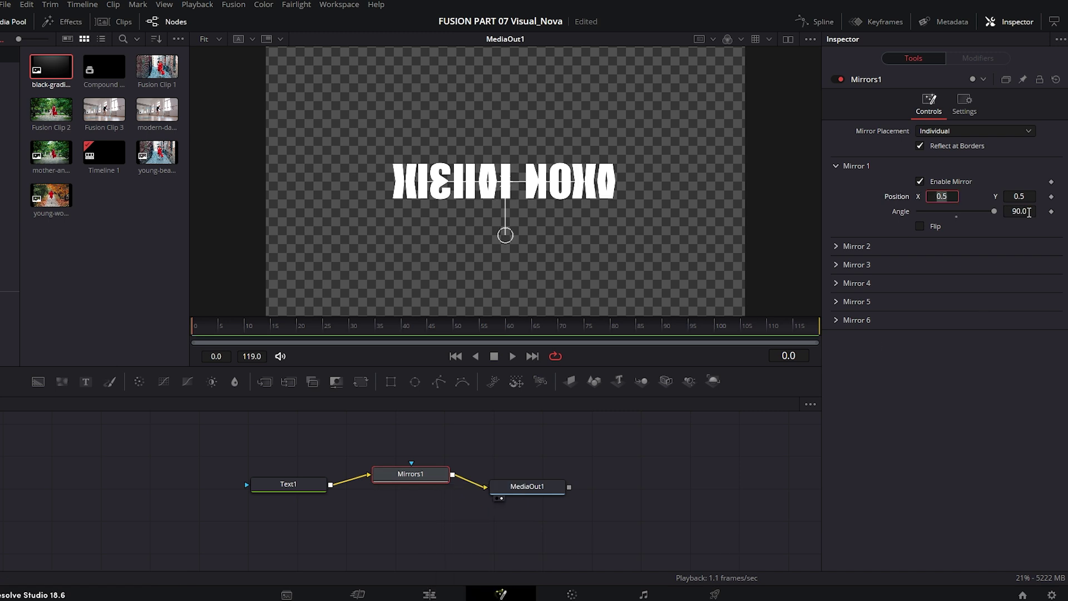
pyautogui.moveTo(1013, 196); pyautogui.dragTo(990, 196)
# - Add a Rectangle mask to Mirrors1, widen it, shorten it, and set Soft Edge 0.0472
pyautogui.moveTo(410, 473); pyautogui.dragTo(412, 471)
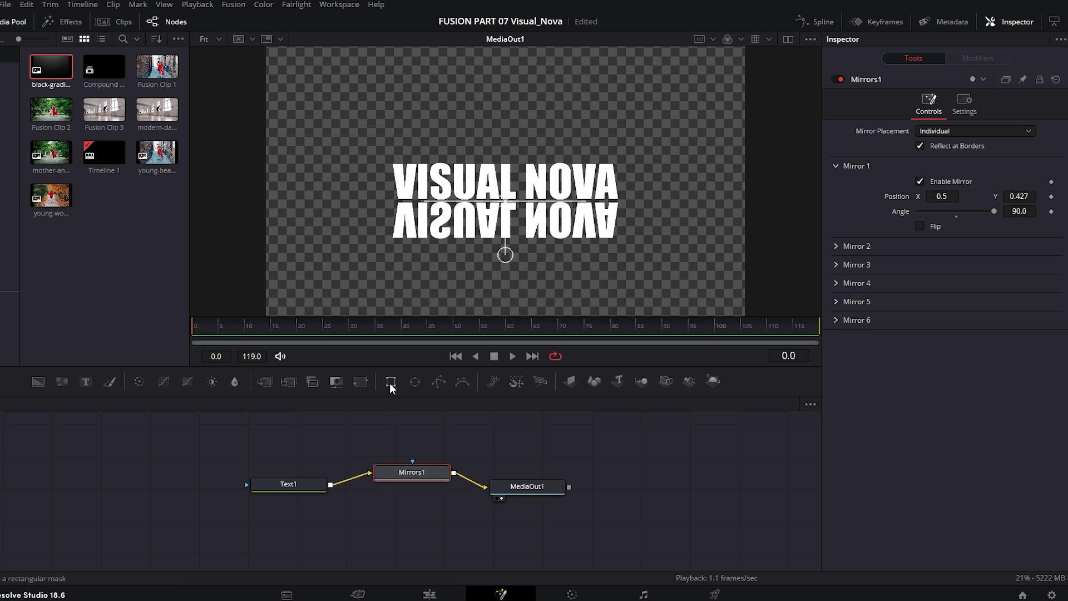
pyautogui.click(391, 384)
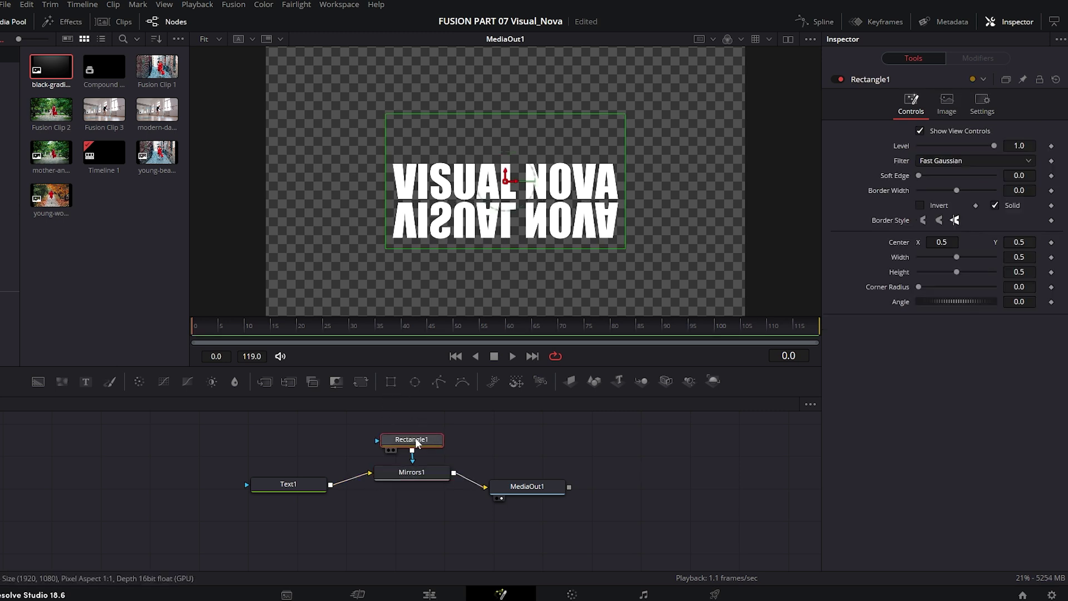
pyautogui.moveTo(627, 178); pyautogui.dragTo(731, 178)
pyautogui.moveTo(506, 114); pyautogui.dragTo(516, 169)
pyautogui.moveTo(926, 174); pyautogui.dragTo(934, 175)
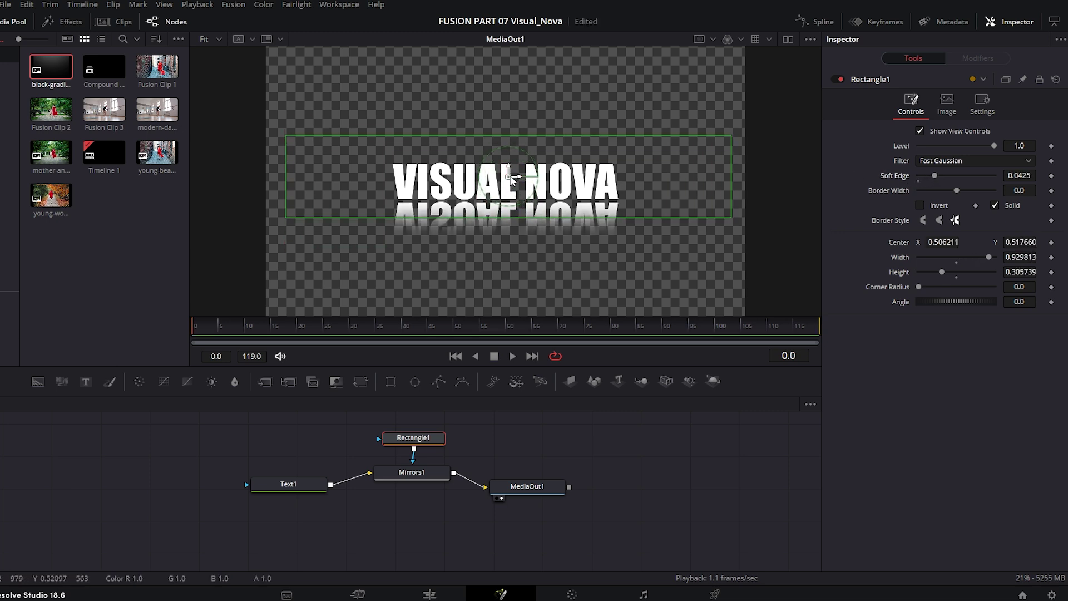
pyautogui.moveTo(510, 180); pyautogui.dragTo(511, 175)
pyautogui.moveTo(933, 175); pyautogui.dragTo(933, 174)
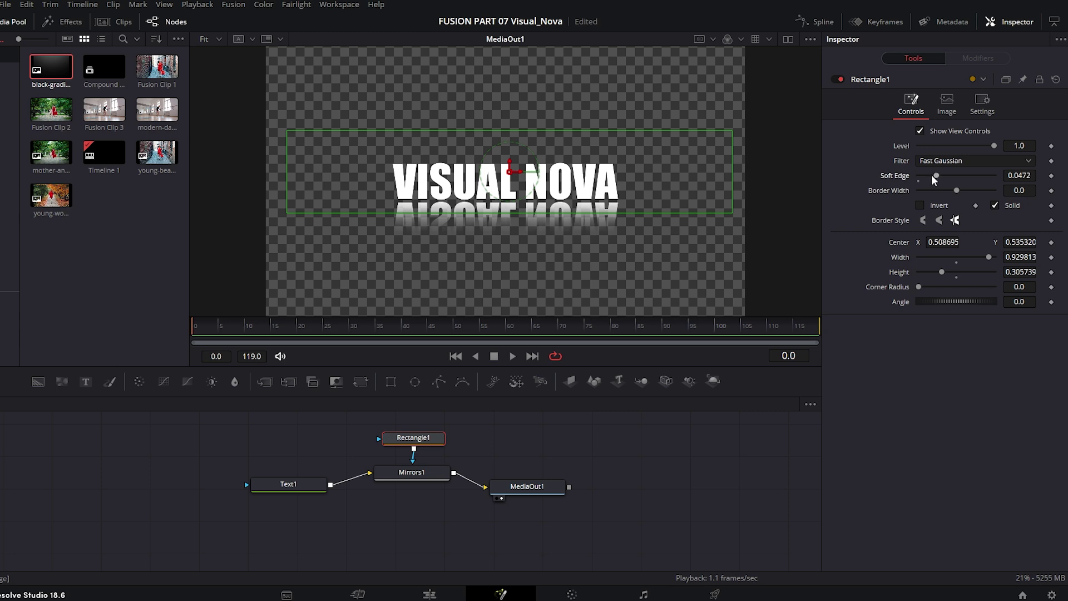
# - Make room in the node graph and search the tools for 'gau' (Gaussian Blur)
pyautogui.moveTo(411, 471); pyautogui.dragTo(410, 512)
pyautogui.click(409, 446)
pyautogui.hotkey('shift', 'space')
pyautogui.write('gau')
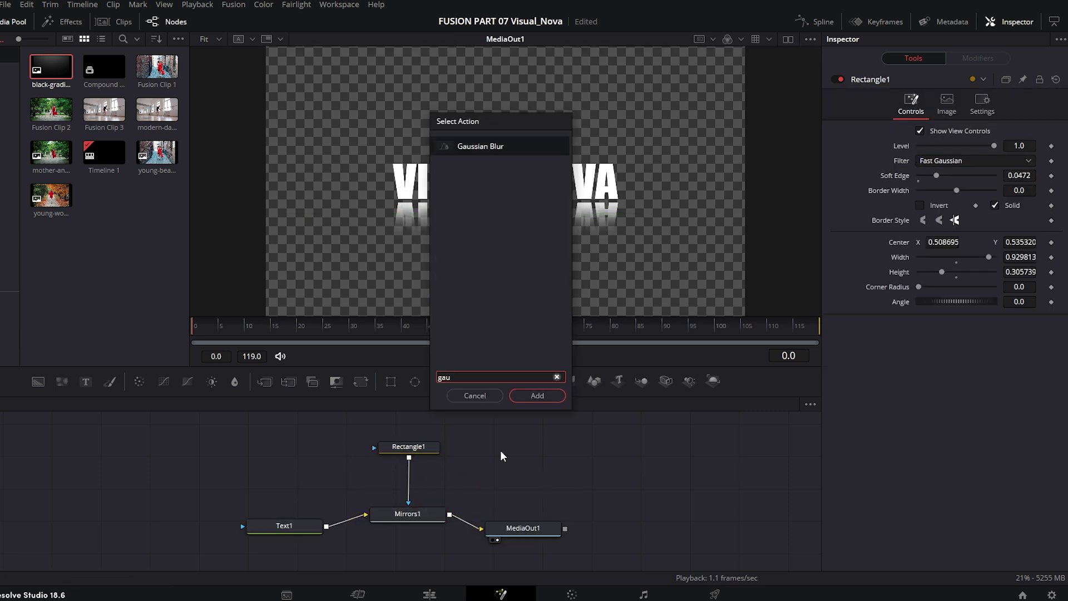
# - Splice a GaussianBlur1 between Rectangle1 and Mirrors1 at strength 0.772, then view the Edit page
pyautogui.click(537, 395)
pyautogui.click(409, 479)
pyautogui.moveTo(409, 479); pyautogui.dragTo(409, 477)
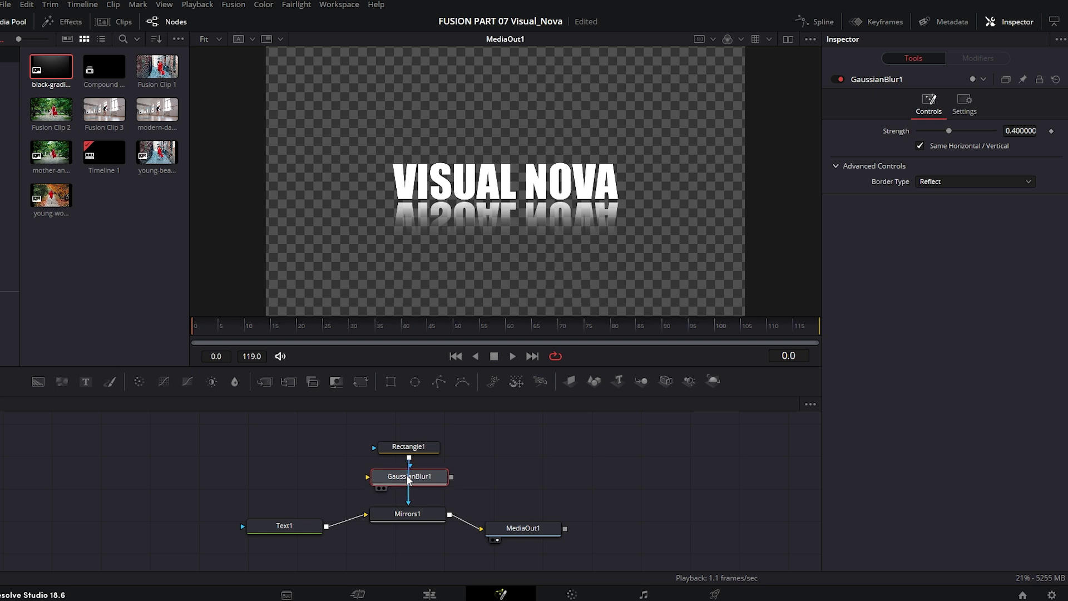
pyautogui.moveTo(949, 132); pyautogui.dragTo(960, 131)
pyautogui.moveTo(970, 131)
pyautogui.mouseDown()
pyautogui.moveTo(982, 130)
pyautogui.moveTo(968, 131)
pyautogui.mouseUp()
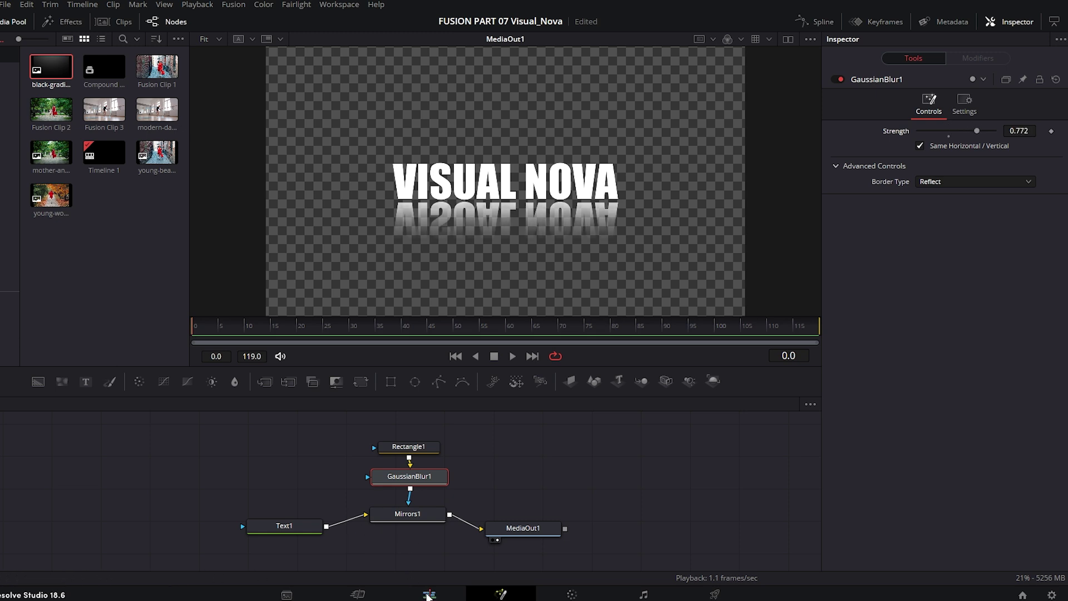
pyautogui.click(429, 594)
# - Place the black gradient clip on V1 under the Fusion composition, with Zoom 1.710 and Y -380
pyautogui.moveTo(336, 405); pyautogui.dragTo(343, 405)
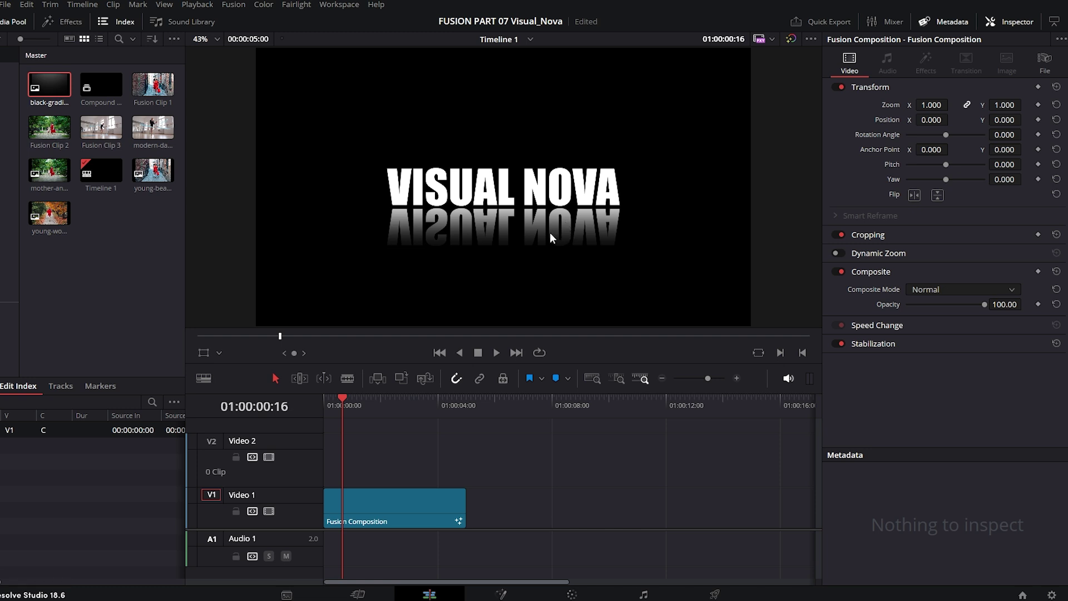
pyautogui.click(49, 169)
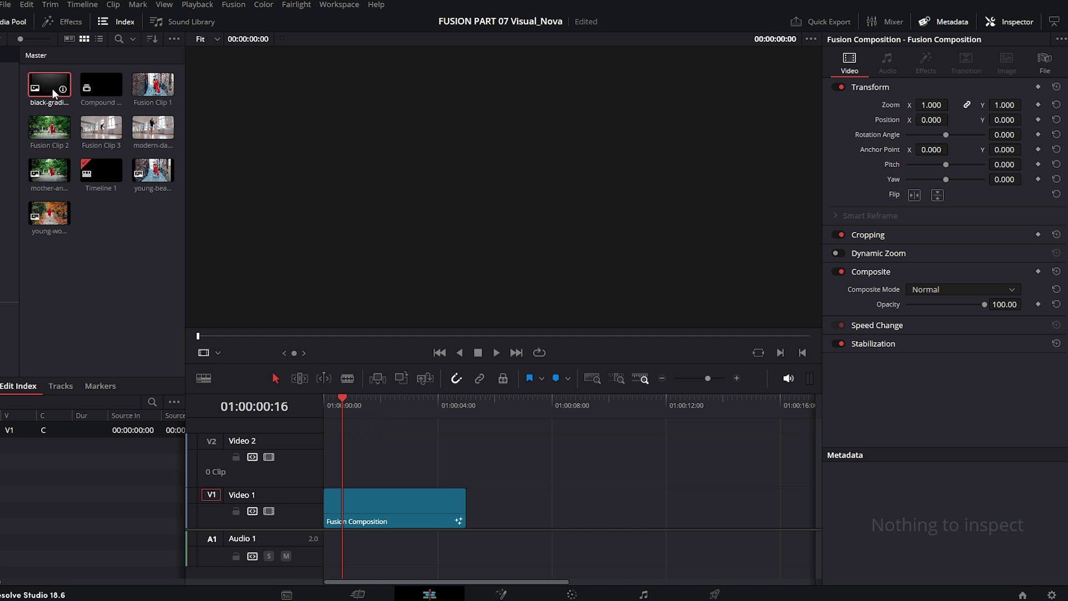
pyautogui.moveTo(52, 89); pyautogui.dragTo(556, 508)
pyautogui.moveTo(395, 507); pyautogui.dragTo(395, 461)
pyautogui.moveTo(1004, 120); pyautogui.dragTo(1024, 119)
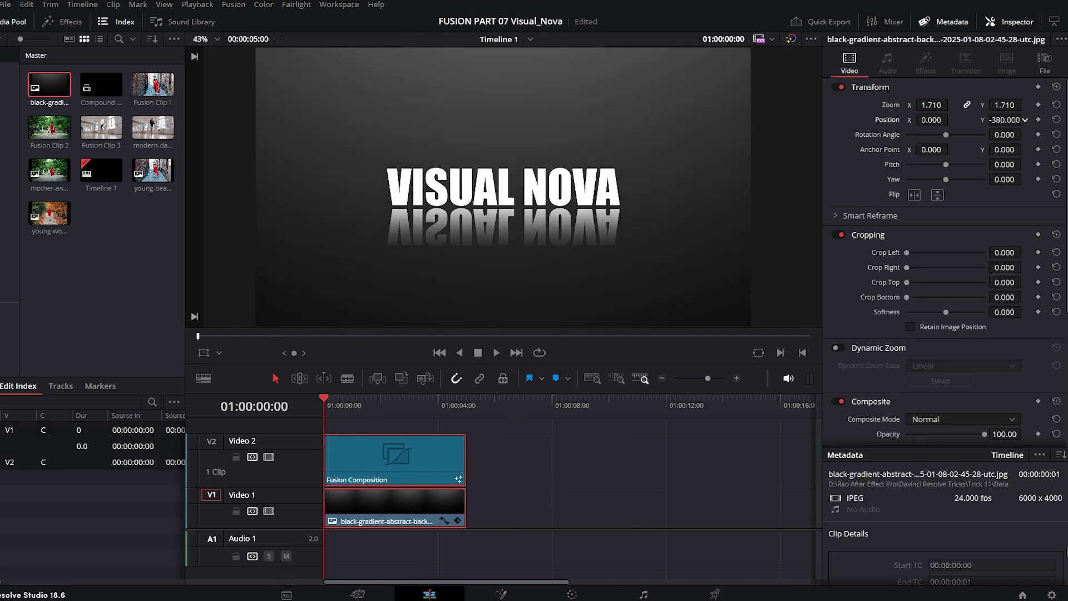
pyautogui.click(427, 459)
# - Back in Fusion, nudge the Rectangle1 mask and lower its Level to 0.583
pyautogui.click(502, 595)
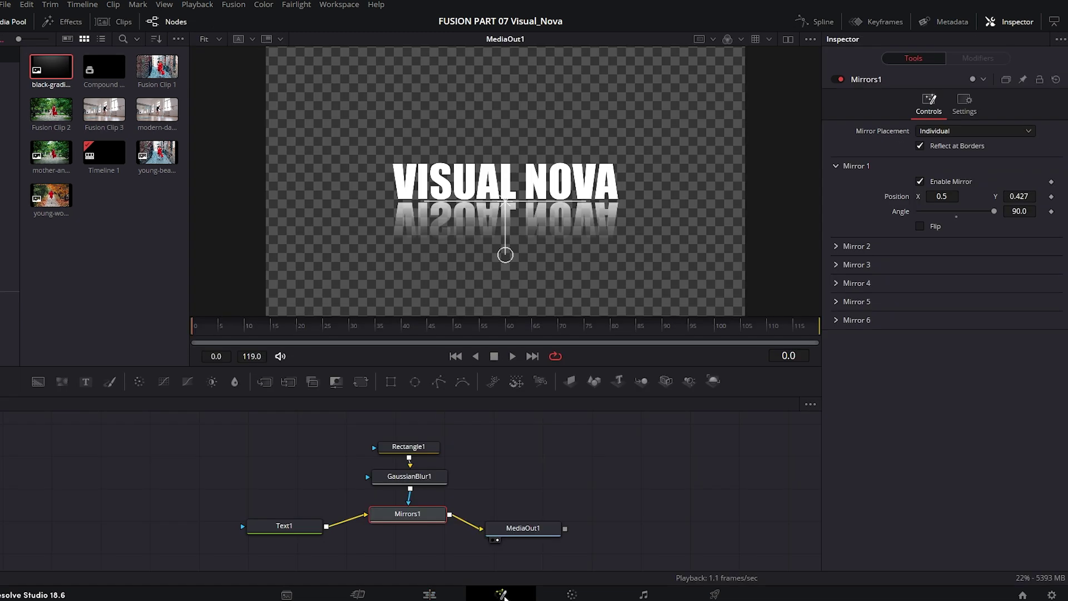
pyautogui.click(409, 447)
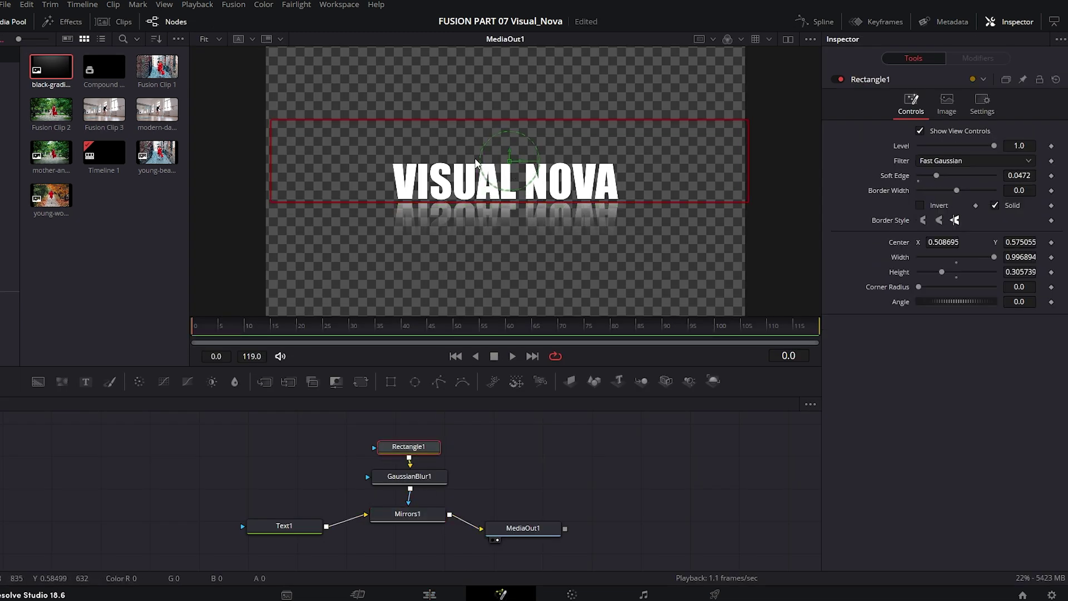
pyautogui.moveTo(475, 162); pyautogui.dragTo(472, 163)
pyautogui.moveTo(994, 146); pyautogui.dragTo(992, 147)
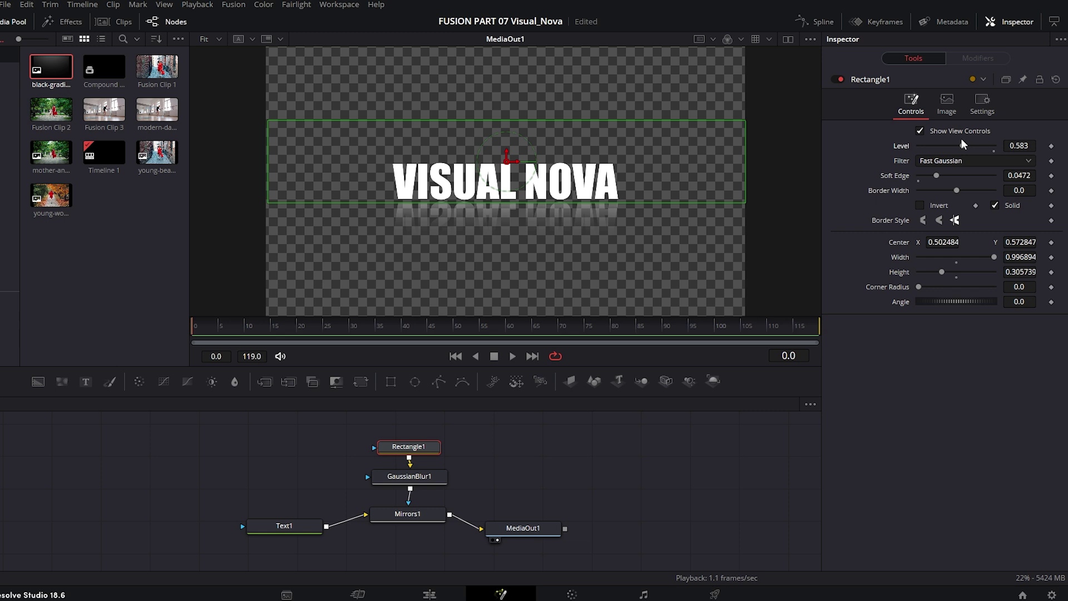
# - Keyframe Text1's Shading Opacity from 0 at frame 0 up to 1 at frame 25
pyautogui.click(407, 514)
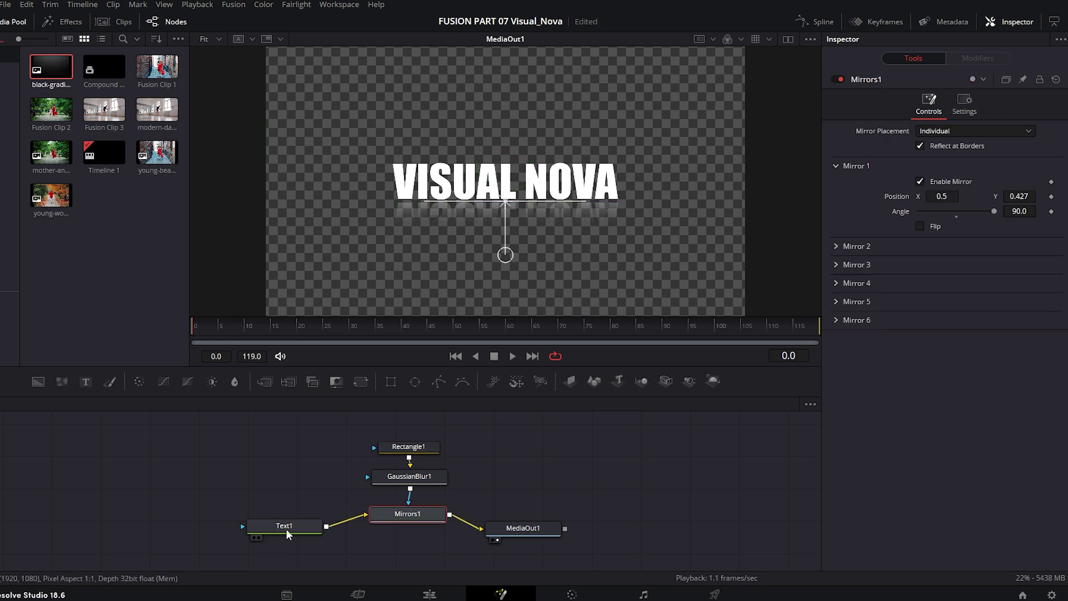
pyautogui.click(286, 529)
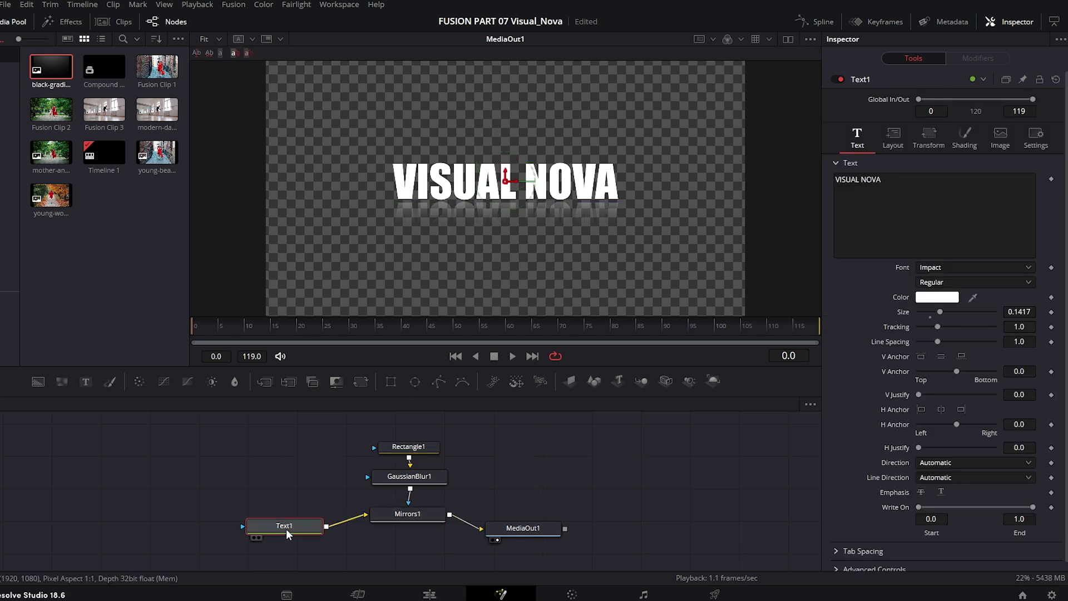
pyautogui.click(969, 143)
pyautogui.moveTo(994, 259); pyautogui.dragTo(913, 259)
pyautogui.click(1052, 259)
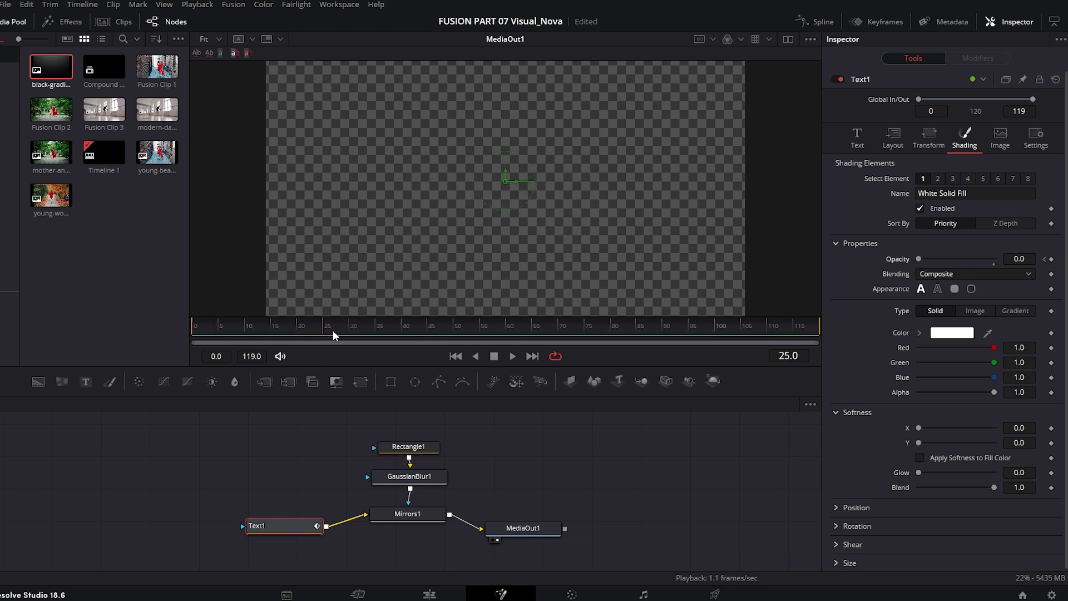
pyautogui.moveTo(957, 260)
pyautogui.mouseDown()
pyautogui.moveTo(931, 259)
pyautogui.moveTo(993, 255)
pyautogui.mouseUp()
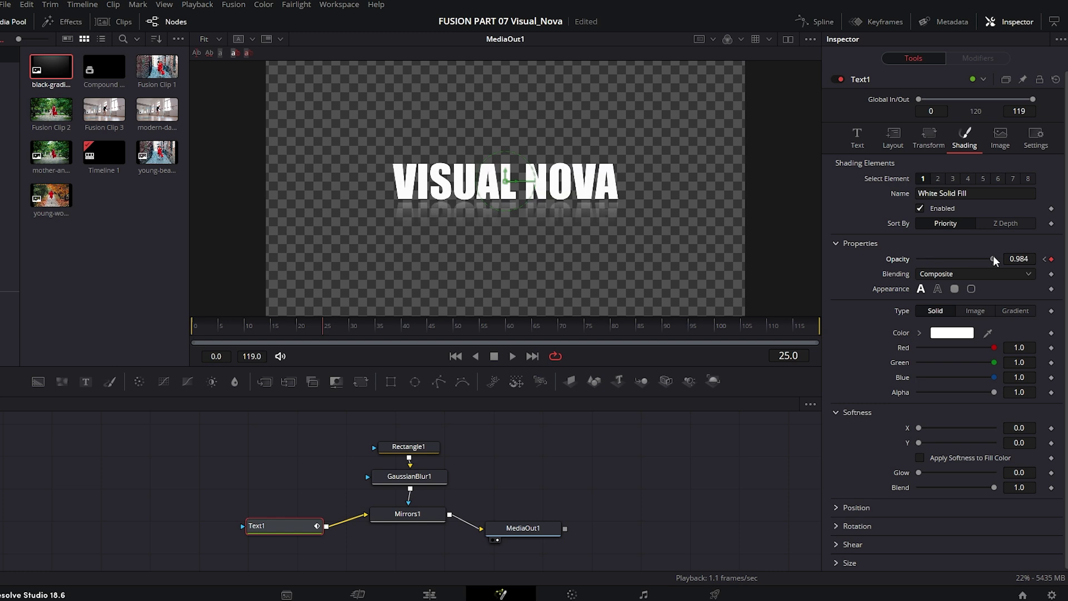
# - Keyframe Tracking at 1.0 on frame 0 and widen it to 1.165 at frame 25
pyautogui.click(860, 136)
pyautogui.press('Home')
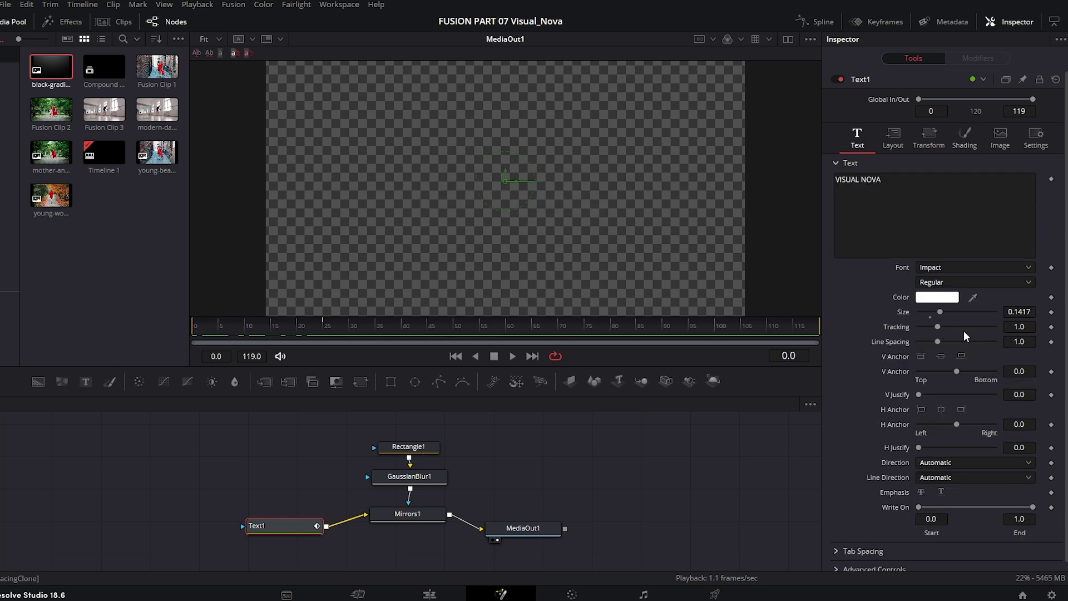
pyautogui.click(1050, 327)
pyautogui.moveTo(301, 327); pyautogui.dragTo(325, 325)
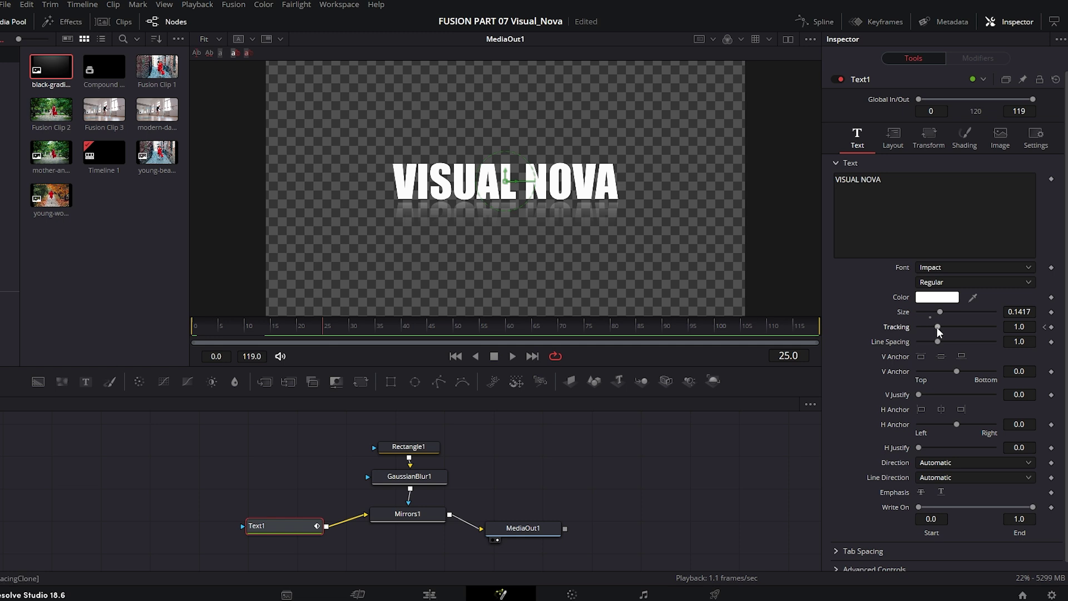
pyautogui.moveTo(937, 327); pyautogui.dragTo(940, 327)
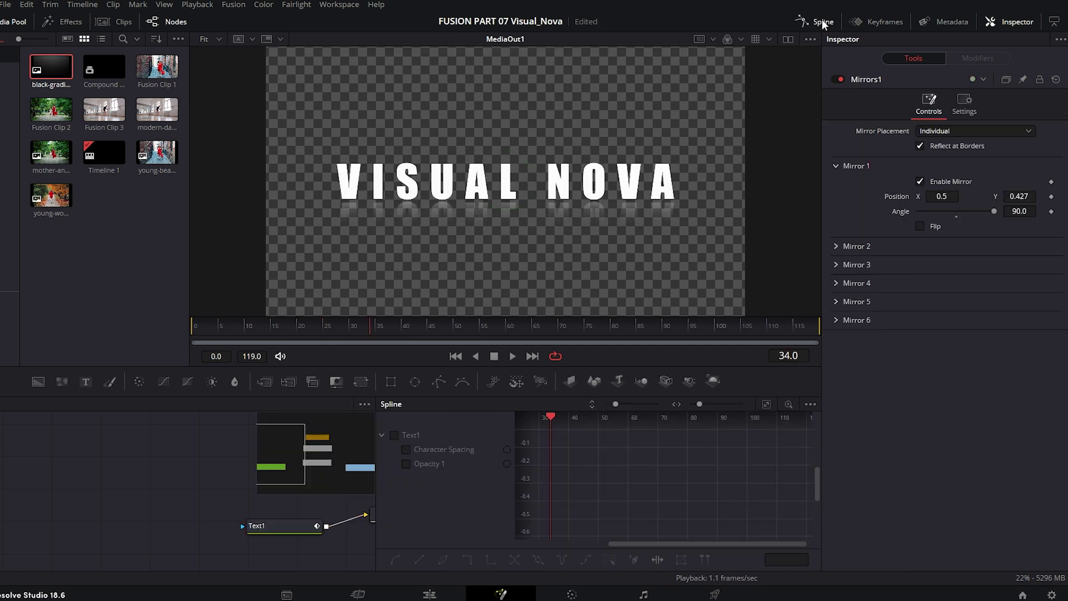
# - In the Spline editor, smooth Text1's keyframes and drag Character Spacing and Opacity handles to ease them
pyautogui.click(395, 435)
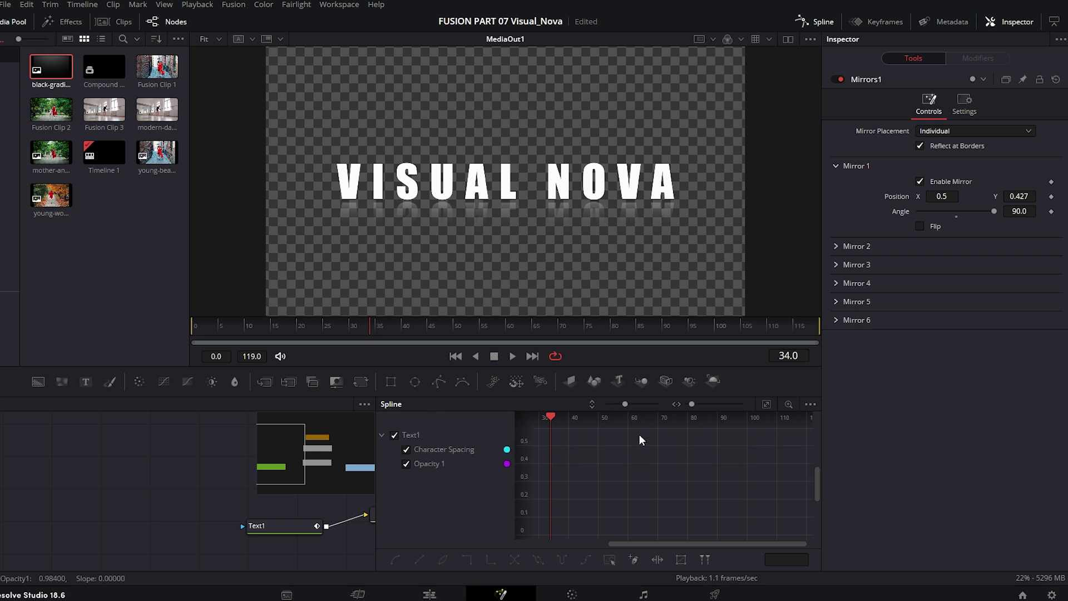
pyautogui.click(767, 405)
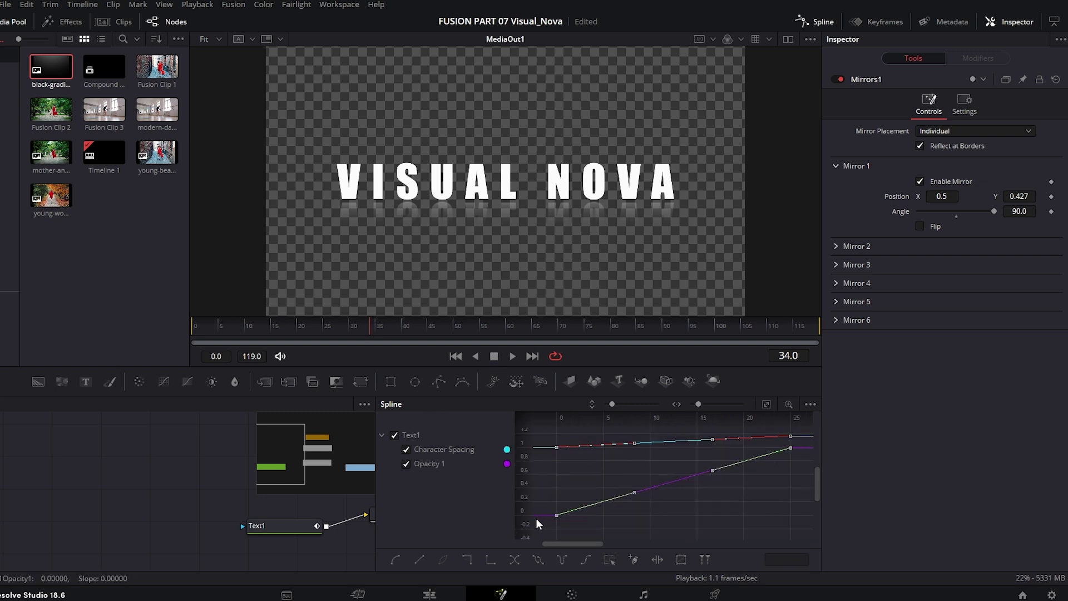
pyautogui.hotkey('shift', 's')
pyautogui.moveTo(713, 436); pyautogui.dragTo(642, 450)
pyautogui.moveTo(635, 515); pyautogui.dragTo(637, 488)
pyautogui.click(818, 25)
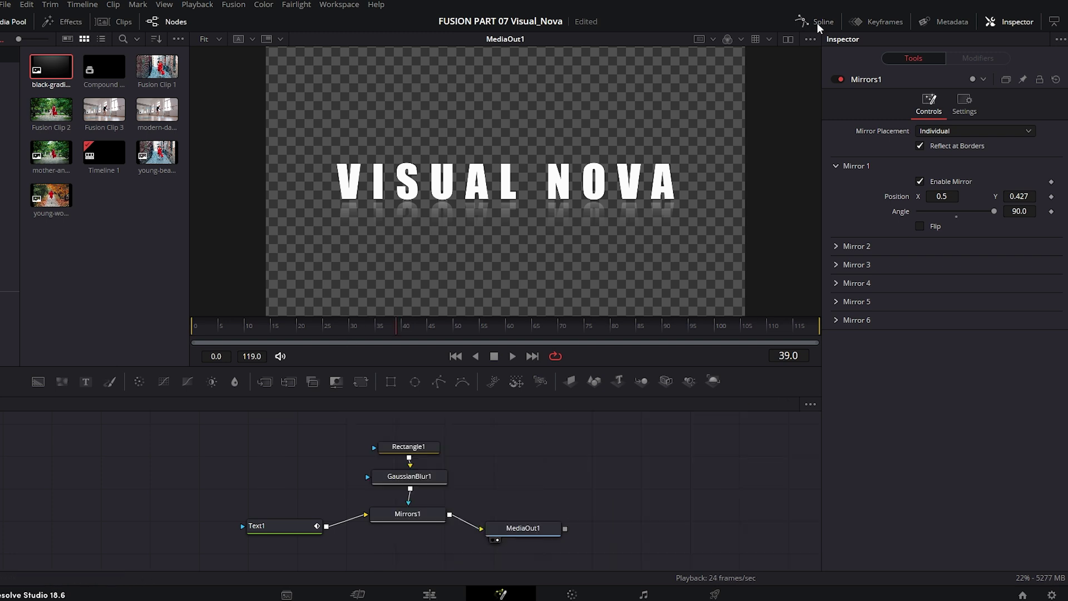
pyautogui.click(429, 594)
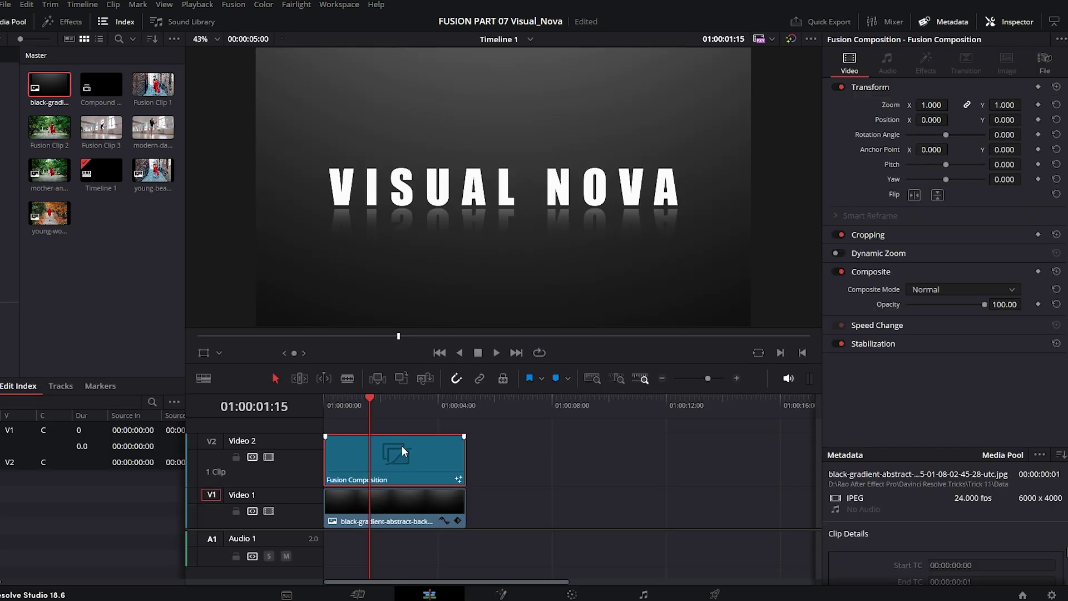
pyautogui.moveTo(371, 399); pyautogui.dragTo(319, 400)
pyautogui.press('space')
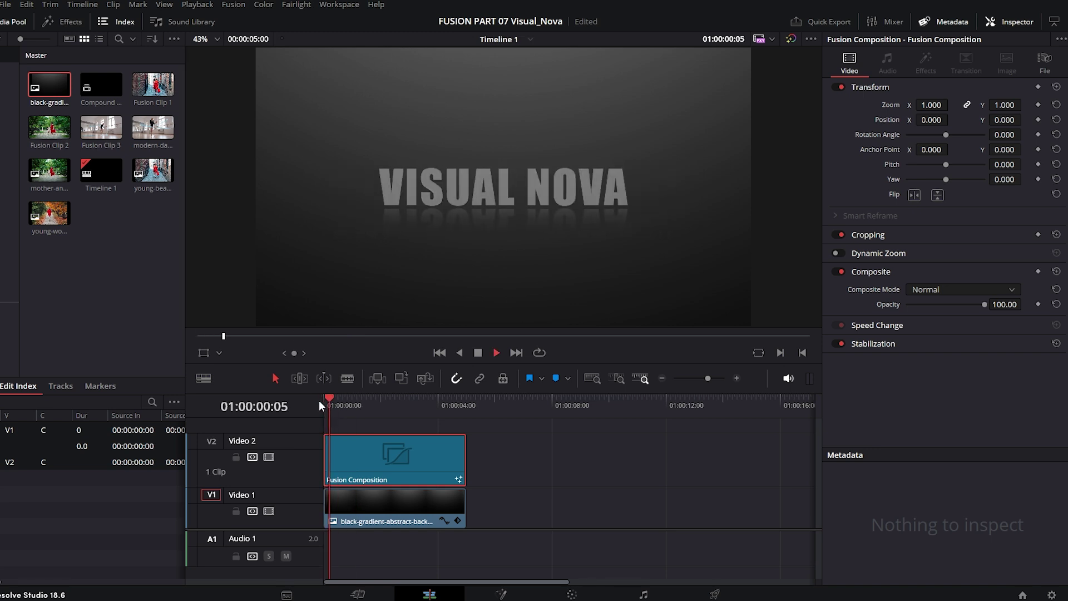